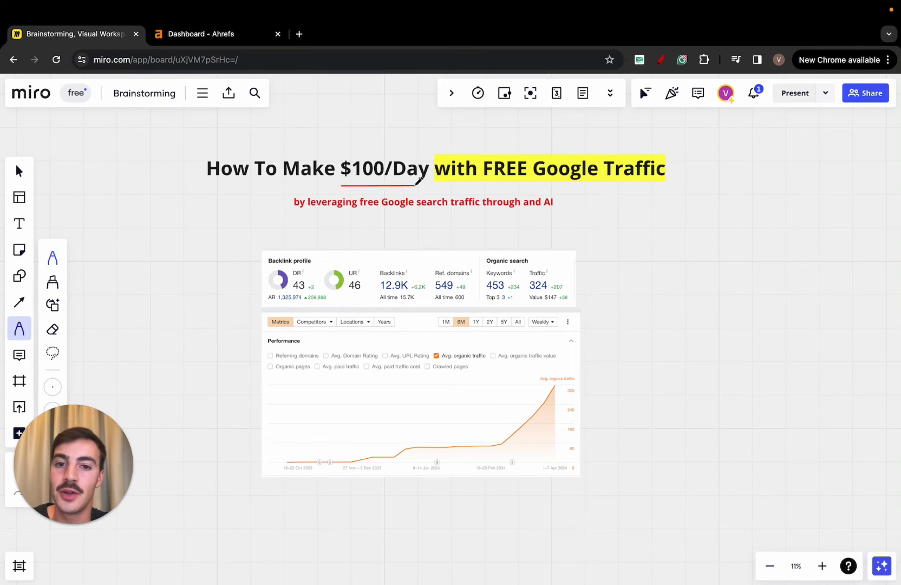
- Underline '$100/Day', 'FREE Google' and 'free Google search' in red
{"action": "scroll", "coordinate": [417, 184], "scroll_direction": "up", "scroll_amount": 3}
{"action": "left_click_drag", "start_coordinate": [528, 183], "coordinate": [612, 182]}
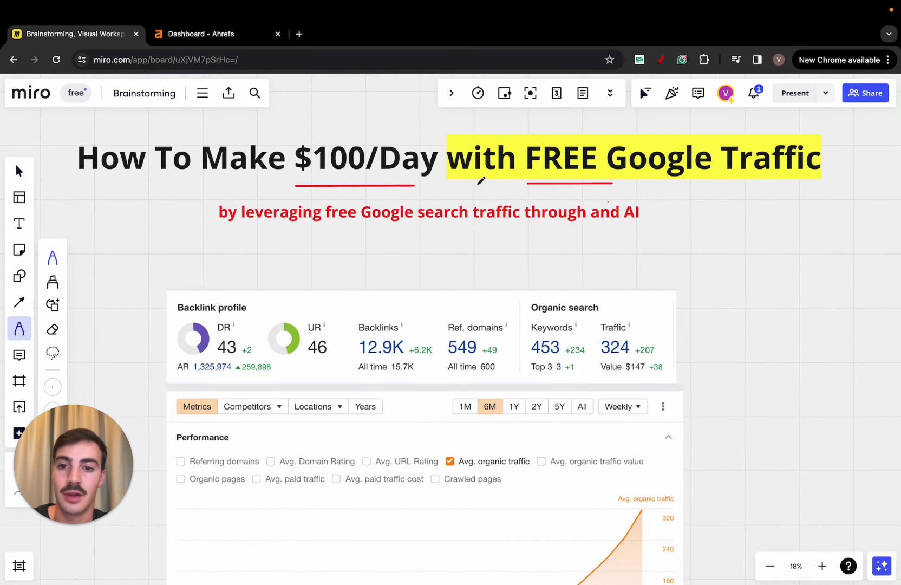
{"action": "left_click_drag", "start_coordinate": [344, 222], "coordinate": [474, 222]}
- Sketch a red page outline right of the dashboard with three text lines inside
{"action": "scroll", "coordinate": [475, 221], "scroll_direction": "down", "scroll_amount": 3}
{"action": "scroll", "coordinate": [475, 222], "scroll_direction": "down", "scroll_amount": 2}
{"action": "mouse_move", "coordinate": [553, 252]}
{"action": "left_mouse_down"}
{"action": "mouse_move", "coordinate": [554, 379]}
{"action": "mouse_move", "coordinate": [694, 245]}
{"action": "mouse_move", "coordinate": [563, 238]}
{"action": "mouse_move", "coordinate": [706, 246]}
{"action": "mouse_move", "coordinate": [576, 243]}
{"action": "mouse_move", "coordinate": [558, 263]}
{"action": "mouse_move", "coordinate": [684, 270]}
{"action": "left_mouse_up"}
{"action": "scroll", "coordinate": [565, 237], "scroll_direction": "up", "scroll_amount": 3}
{"action": "scroll", "coordinate": [558, 263], "scroll_direction": "down", "scroll_amount": 2}
{"action": "left_click_drag", "start_coordinate": [514, 297], "coordinate": [673, 297]}
{"action": "left_click_drag", "start_coordinate": [524, 331], "coordinate": [674, 330]}
{"action": "left_click_drag", "start_coordinate": [525, 364], "coordinate": [695, 364]}
- Add an incoming arrow, a header-box line and a top-right stroke to the page sketch
{"action": "left_click_drag", "start_coordinate": [428, 269], "coordinate": [527, 269]}
{"action": "left_click_drag", "start_coordinate": [562, 239], "coordinate": [608, 239]}
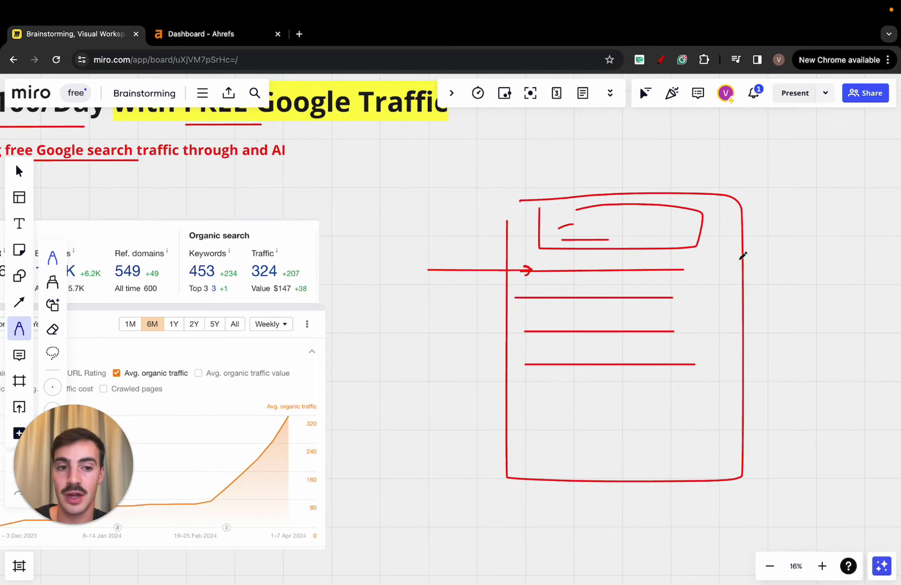
{"action": "left_click_drag", "start_coordinate": [734, 251], "coordinate": [686, 270]}
{"action": "scroll", "coordinate": [688, 266], "scroll_direction": "down", "scroll_amount": 2}
{"action": "scroll", "coordinate": [688, 267], "scroll_direction": "left", "scroll_amount": 3}
{"action": "scroll", "coordinate": [688, 267], "scroll_direction": "left", "scroll_amount": 3}
{"action": "scroll", "coordinate": [689, 267], "scroll_direction": "left", "scroll_amount": 2}
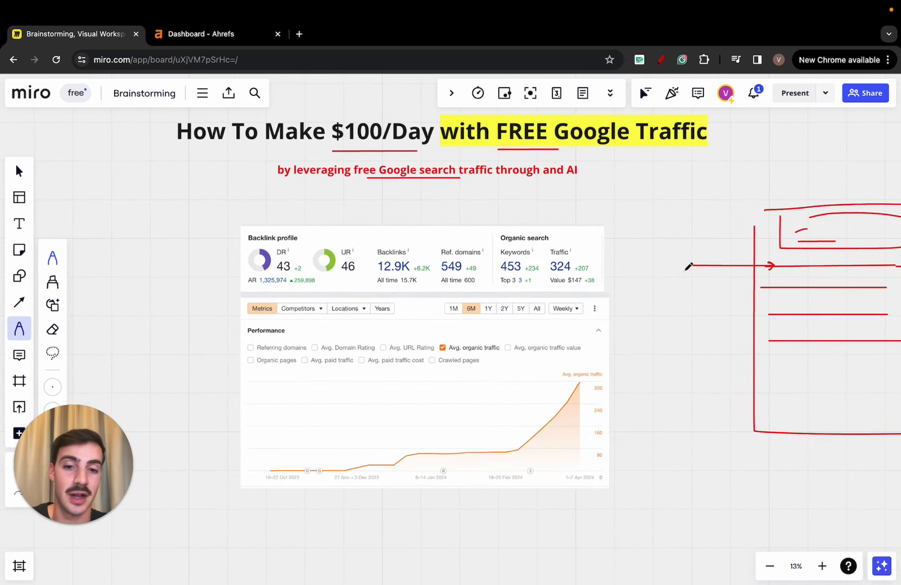
- Draw a red arrow tracing the traffic chart's rising curve
{"action": "scroll", "coordinate": [688, 267], "scroll_direction": "up", "scroll_amount": 2}
{"action": "scroll", "coordinate": [689, 267], "scroll_direction": "left", "scroll_amount": 2}
{"action": "scroll", "coordinate": [689, 267], "scroll_direction": "down", "scroll_amount": 3}
{"action": "scroll", "coordinate": [688, 267], "scroll_direction": "up", "scroll_amount": 3}
{"action": "scroll", "coordinate": [685, 266], "scroll_direction": "left", "scroll_amount": 2}
{"action": "mouse_move", "coordinate": [277, 441]}
{"action": "left_mouse_down"}
{"action": "mouse_move", "coordinate": [665, 305]}
{"action": "mouse_move", "coordinate": [699, 308]}
{"action": "left_mouse_up"}
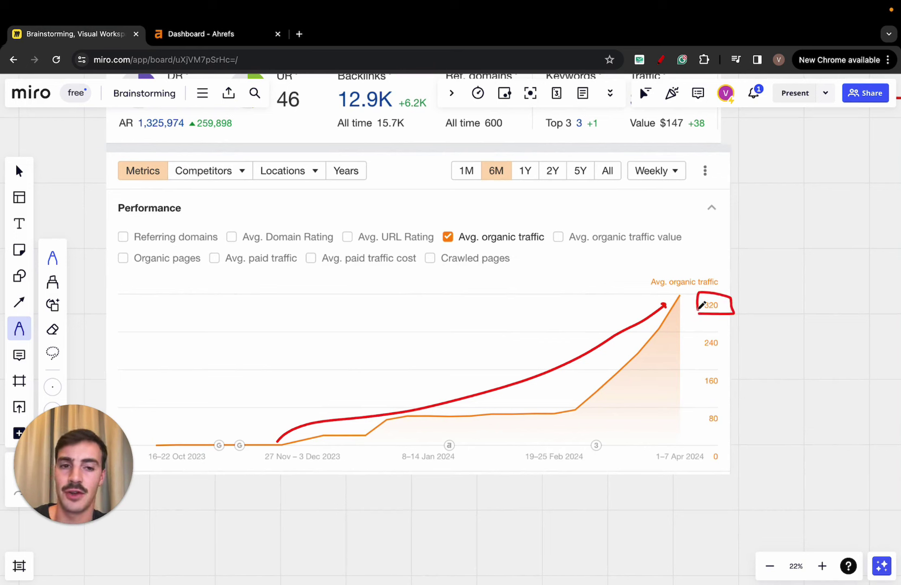
- Draw a red arrow pointing at the boxed 320 value
{"action": "left_click_drag", "start_coordinate": [797, 271], "coordinate": [736, 313]}
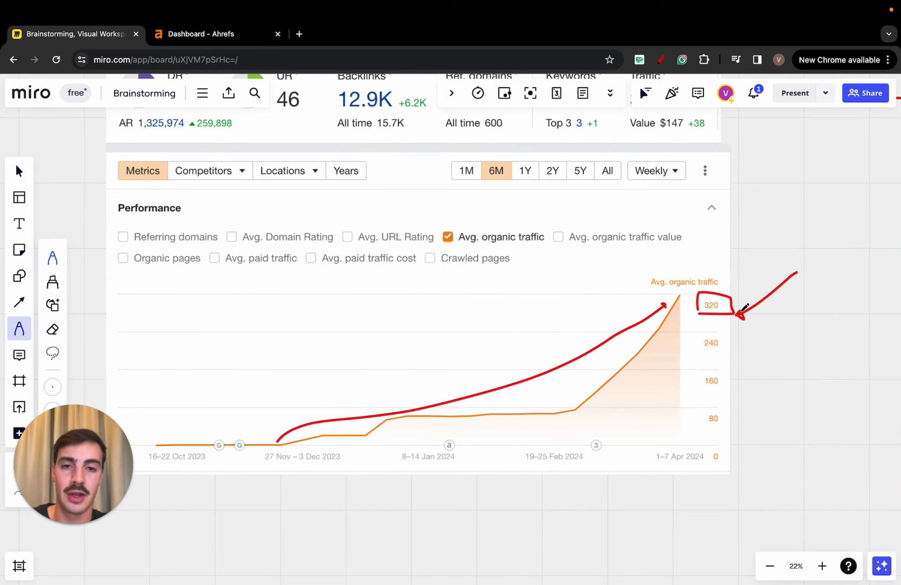
{"action": "scroll", "coordinate": [745, 316], "scroll_direction": "down", "scroll_amount": 1}
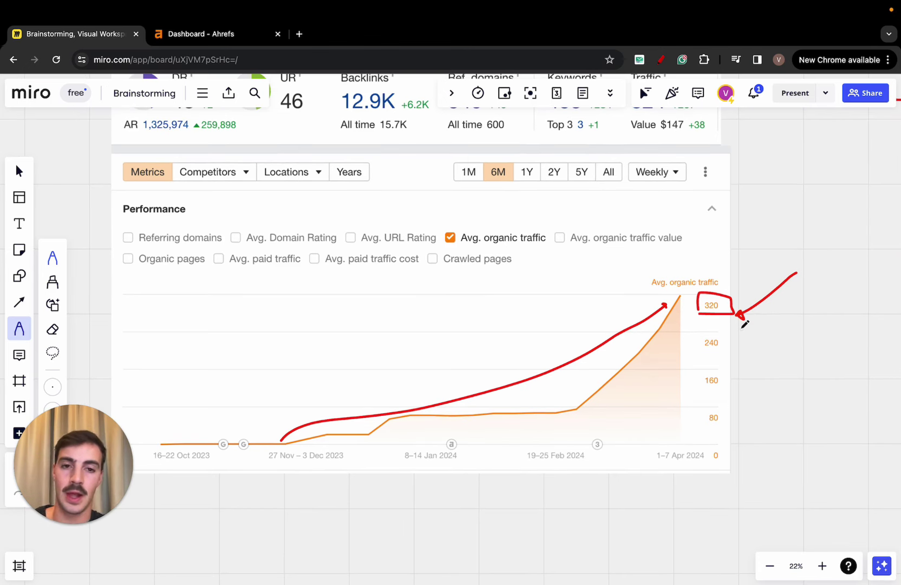
{"action": "scroll", "coordinate": [745, 324], "scroll_direction": "down", "scroll_amount": 2}
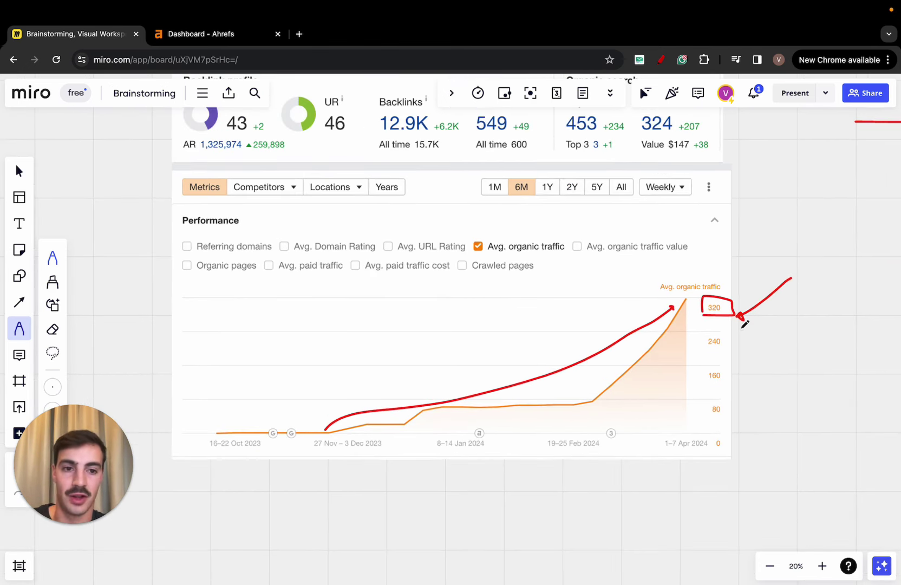
{"action": "scroll", "coordinate": [745, 323], "scroll_direction": "down", "scroll_amount": 1}
{"action": "scroll", "coordinate": [744, 322], "scroll_direction": "up", "scroll_amount": 3}
{"action": "scroll", "coordinate": [744, 322], "scroll_direction": "down", "scroll_amount": 1}
{"action": "scroll", "coordinate": [743, 322], "scroll_direction": "left", "scroll_amount": 5}
- Write a red 'BI' left of the chart and loop an outline around it
{"action": "mouse_move", "coordinate": [309, 235]}
{"action": "left_mouse_down"}
{"action": "mouse_move", "coordinate": [321, 197]}
{"action": "mouse_move", "coordinate": [315, 229]}
{"action": "left_mouse_up"}
{"action": "mouse_move", "coordinate": [332, 194]}
{"action": "left_mouse_down"}
{"action": "mouse_move", "coordinate": [377, 192]}
{"action": "mouse_move", "coordinate": [362, 222]}
{"action": "left_mouse_up"}
{"action": "left_click_drag", "start_coordinate": [348, 223], "coordinate": [395, 223]}
{"action": "mouse_move", "coordinate": [377, 184]}
{"action": "left_mouse_down"}
{"action": "mouse_move", "coordinate": [278, 221]}
{"action": "mouse_move", "coordinate": [404, 195]}
{"action": "mouse_move", "coordinate": [379, 178]}
{"action": "left_mouse_up"}
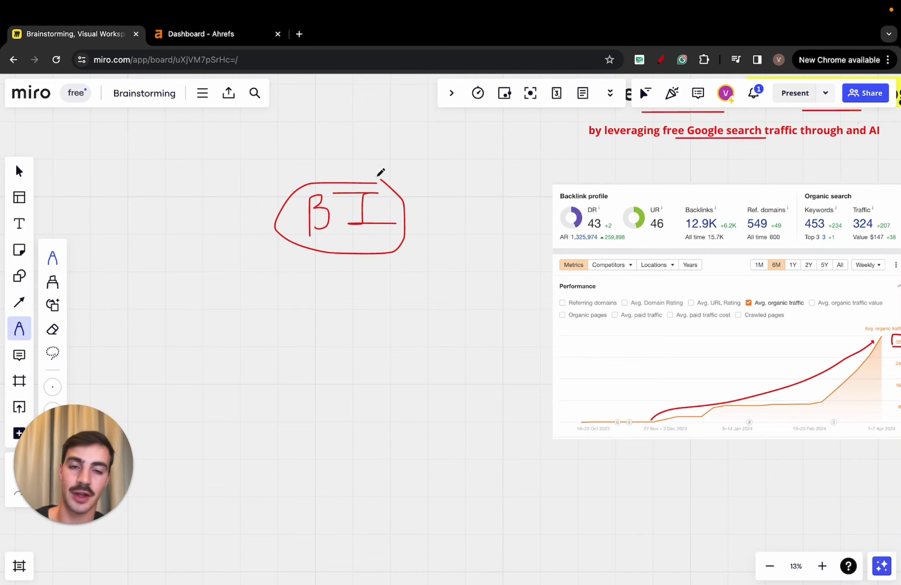
- Sketch a house with a door below the BI label
{"action": "scroll", "coordinate": [380, 172], "scroll_direction": "right", "scroll_amount": 3}
{"action": "scroll", "coordinate": [381, 172], "scroll_direction": "up", "scroll_amount": 2}
{"action": "scroll", "coordinate": [380, 172], "scroll_direction": "down", "scroll_amount": 2}
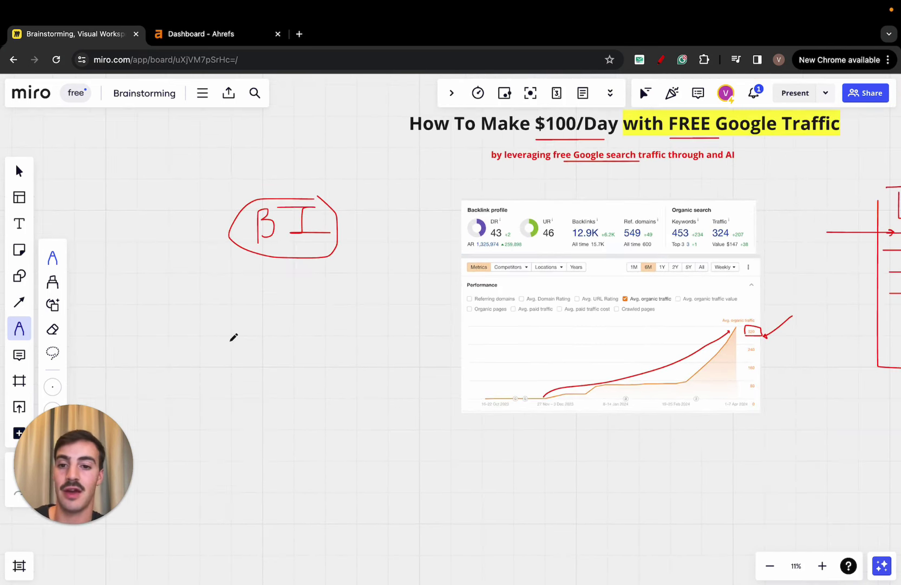
{"action": "mouse_move", "coordinate": [231, 342]}
{"action": "left_mouse_down"}
{"action": "mouse_move", "coordinate": [319, 337]}
{"action": "mouse_move", "coordinate": [196, 333]}
{"action": "mouse_move", "coordinate": [287, 274]}
{"action": "mouse_move", "coordinate": [211, 340]}
{"action": "left_mouse_up"}
{"action": "mouse_move", "coordinate": [258, 423]}
{"action": "left_mouse_down"}
{"action": "mouse_move", "coordinate": [259, 362]}
{"action": "mouse_move", "coordinate": [287, 409]}
{"action": "mouse_move", "coordinate": [271, 402]}
{"action": "left_mouse_up"}
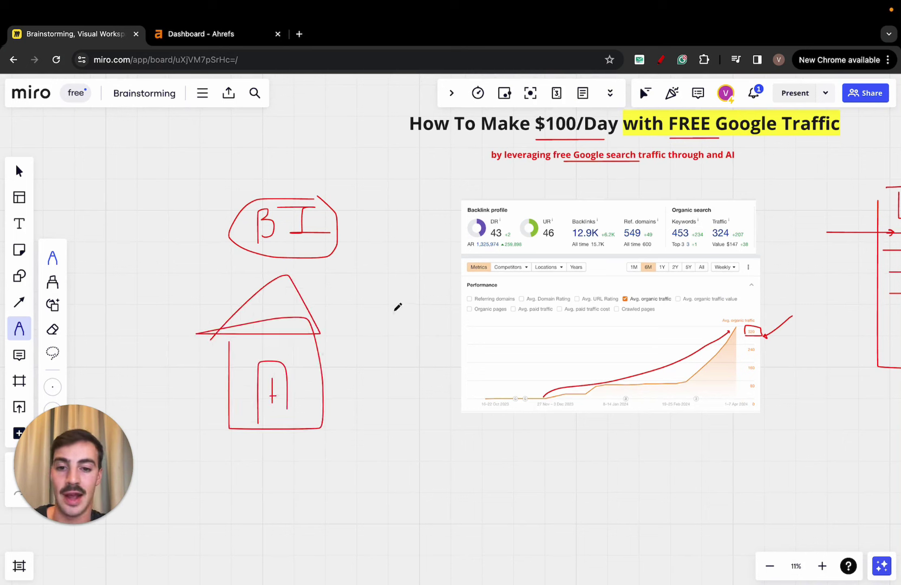
- Draw a D shape with an upward arrow and an arrow pointing to the house
{"action": "left_click_drag", "start_coordinate": [397, 307], "coordinate": [487, 368]}
{"action": "key", "text": "ctrl+z"}
{"action": "mouse_move", "coordinate": [369, 300]}
{"action": "left_mouse_down"}
{"action": "mouse_move", "coordinate": [403, 380]}
{"action": "mouse_move", "coordinate": [380, 275]}
{"action": "left_mouse_up"}
{"action": "mouse_move", "coordinate": [389, 473]}
{"action": "left_mouse_down"}
{"action": "mouse_move", "coordinate": [389, 384]}
{"action": "mouse_move", "coordinate": [391, 397]}
{"action": "left_mouse_up"}
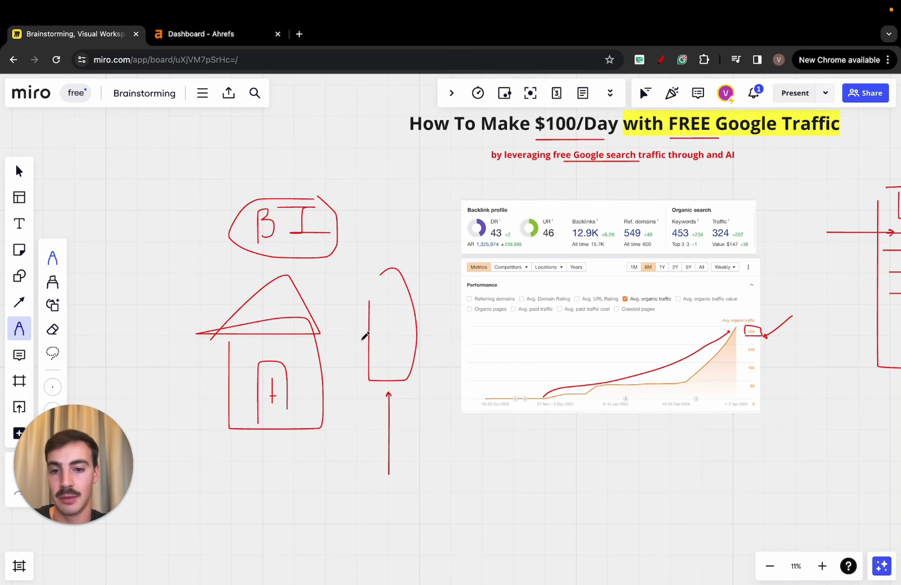
{"action": "left_click_drag", "start_coordinate": [363, 340], "coordinate": [323, 340]}
{"action": "left_click_drag", "start_coordinate": [330, 332], "coordinate": [331, 348]}
- Write a circled 'H' below the upward arrow
{"action": "scroll", "coordinate": [327, 341], "scroll_direction": "down", "scroll_amount": 2}
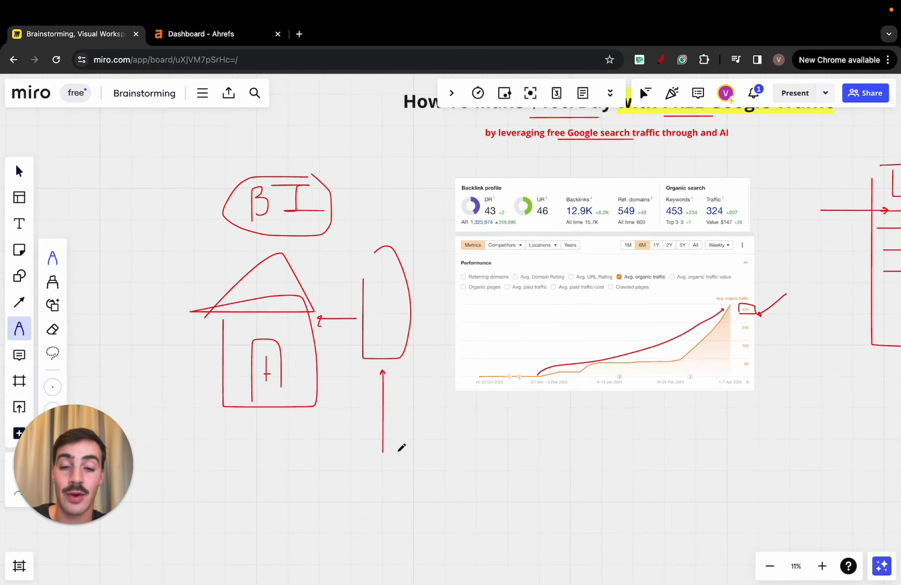
{"action": "mouse_move", "coordinate": [333, 487]}
{"action": "left_mouse_down"}
{"action": "mouse_move", "coordinate": [333, 536]}
{"action": "mouse_move", "coordinate": [346, 539]}
{"action": "left_mouse_up"}
{"action": "mouse_move", "coordinate": [359, 477]}
{"action": "left_mouse_down"}
{"action": "mouse_move", "coordinate": [322, 539]}
{"action": "mouse_move", "coordinate": [365, 471]}
{"action": "left_mouse_up"}
- Draw a curved line down from the D shape and write 'W, H' beside the circled H
{"action": "scroll", "coordinate": [670, 332], "scroll_direction": "right", "scroll_amount": 5}
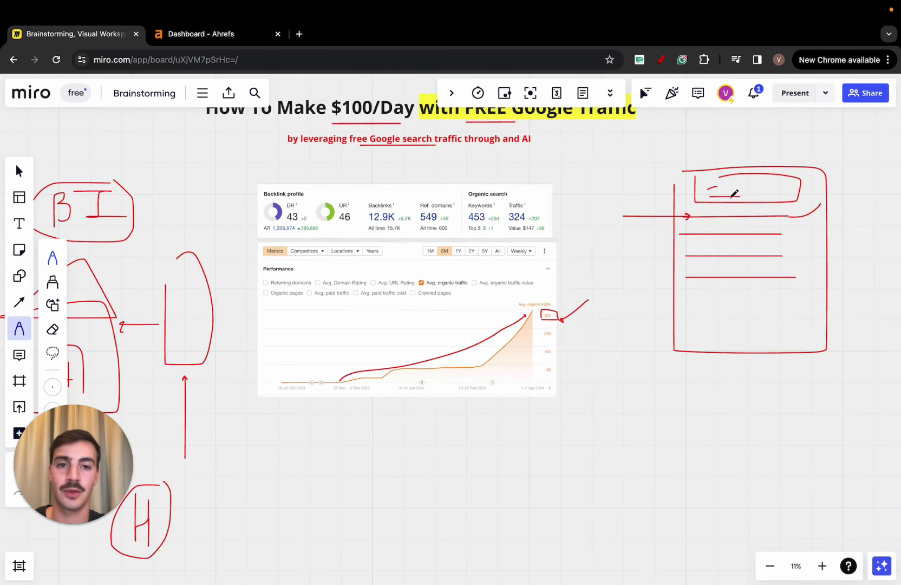
{"action": "scroll", "coordinate": [306, 423], "scroll_direction": "left", "scroll_amount": 3}
{"action": "scroll", "coordinate": [306, 422], "scroll_direction": "down", "scroll_amount": 1}
{"action": "left_click_drag", "start_coordinate": [329, 425], "coordinate": [310, 335]}
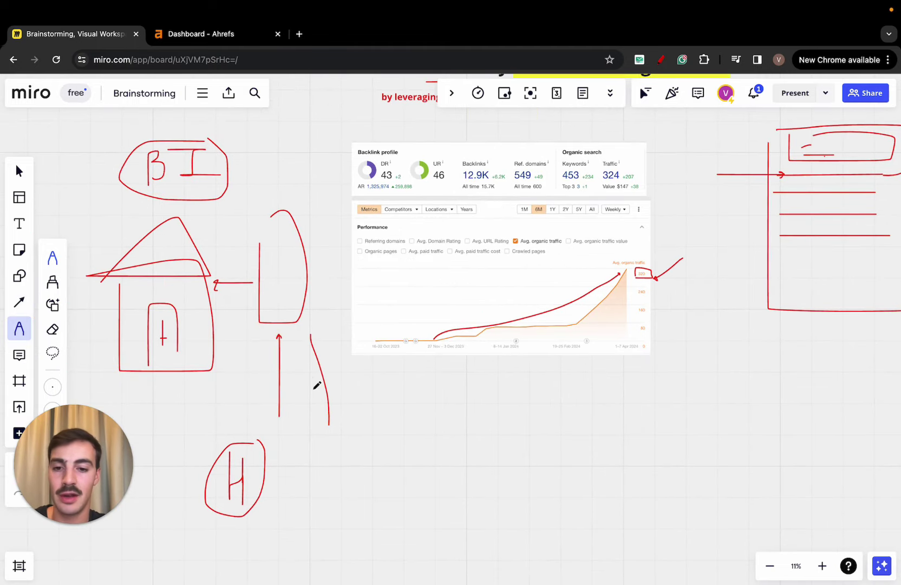
{"action": "mouse_move", "coordinate": [326, 459]}
{"action": "left_mouse_down"}
{"action": "mouse_move", "coordinate": [390, 460]}
{"action": "mouse_move", "coordinate": [332, 429]}
{"action": "mouse_move", "coordinate": [417, 427]}
{"action": "mouse_move", "coordinate": [385, 424]}
{"action": "left_mouse_up"}
{"action": "scroll", "coordinate": [381, 421], "scroll_direction": "left", "scroll_amount": 2}
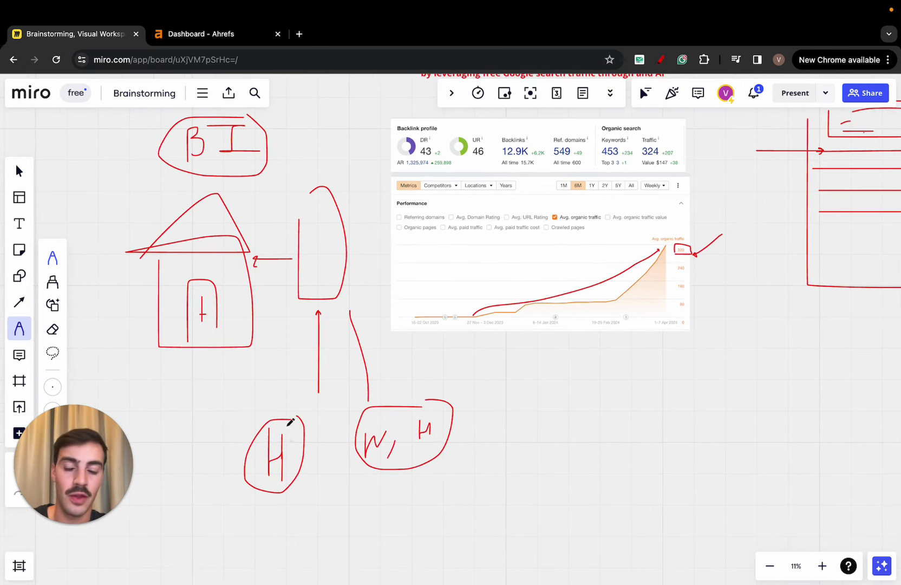
{"action": "scroll", "coordinate": [282, 443], "scroll_direction": "down", "scroll_amount": 1}
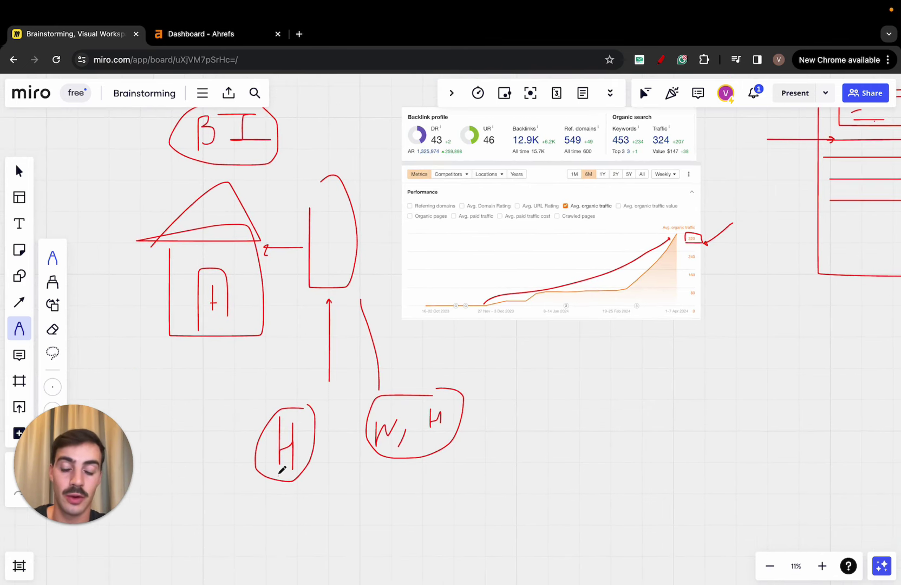
- Write 'DK' below the circled H and a 'K' label under W, H
{"action": "left_click_drag", "start_coordinate": [272, 494], "coordinate": [274, 548]}
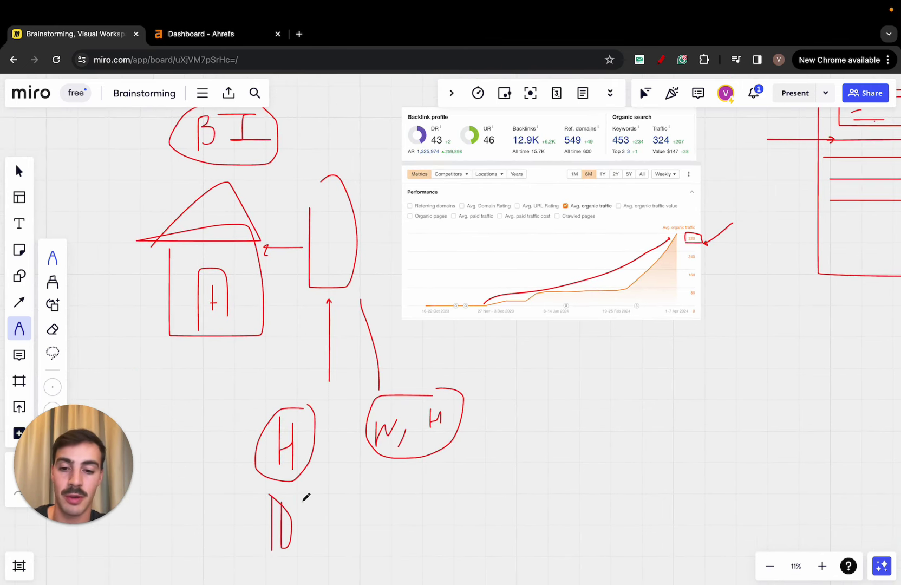
{"action": "left_click_drag", "start_coordinate": [303, 501], "coordinate": [302, 536]}
{"action": "mouse_move", "coordinate": [318, 501]}
{"action": "left_mouse_down"}
{"action": "mouse_move", "coordinate": [318, 523]}
{"action": "mouse_move", "coordinate": [334, 531]}
{"action": "left_mouse_up"}
{"action": "mouse_move", "coordinate": [437, 486]}
{"action": "left_mouse_down"}
{"action": "mouse_move", "coordinate": [436, 519]}
{"action": "mouse_move", "coordinate": [466, 522]}
{"action": "left_mouse_up"}
- Draw arrows toward the H and W, H circles and loop around each label
{"action": "left_click_drag", "start_coordinate": [524, 378], "coordinate": [479, 405]}
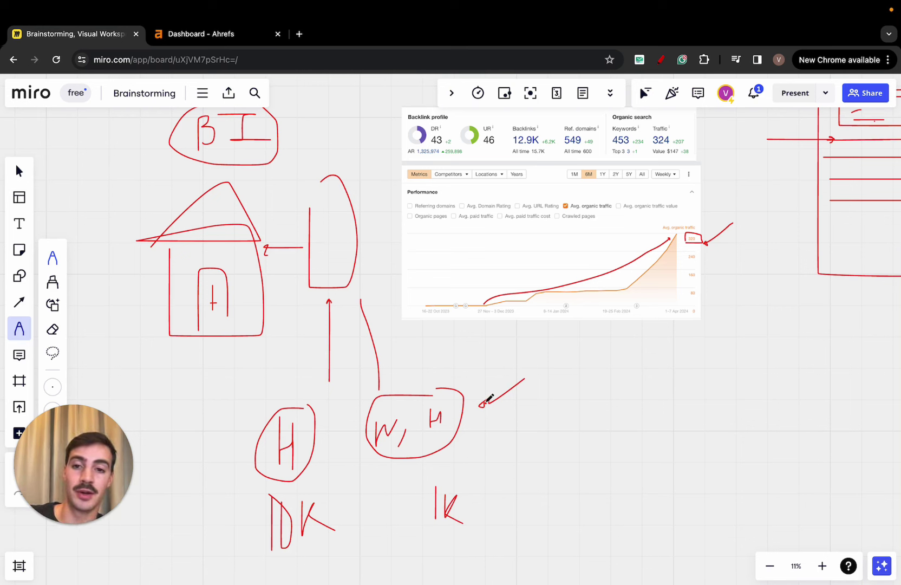
{"action": "left_click_drag", "start_coordinate": [226, 375], "coordinate": [274, 404]}
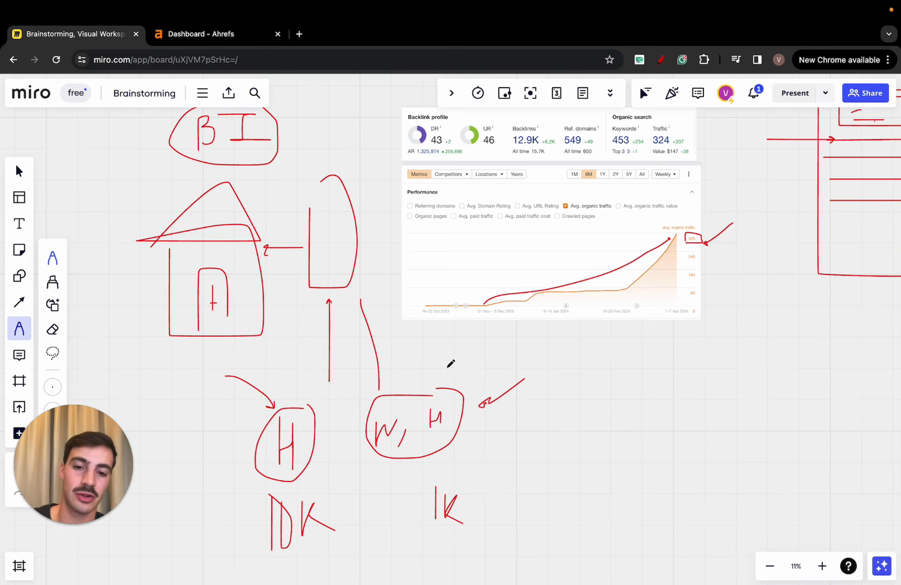
{"action": "mouse_move", "coordinate": [446, 367]}
{"action": "left_mouse_down"}
{"action": "mouse_move", "coordinate": [485, 401]}
{"action": "mouse_move", "coordinate": [451, 375]}
{"action": "mouse_move", "coordinate": [420, 385]}
{"action": "left_mouse_up"}
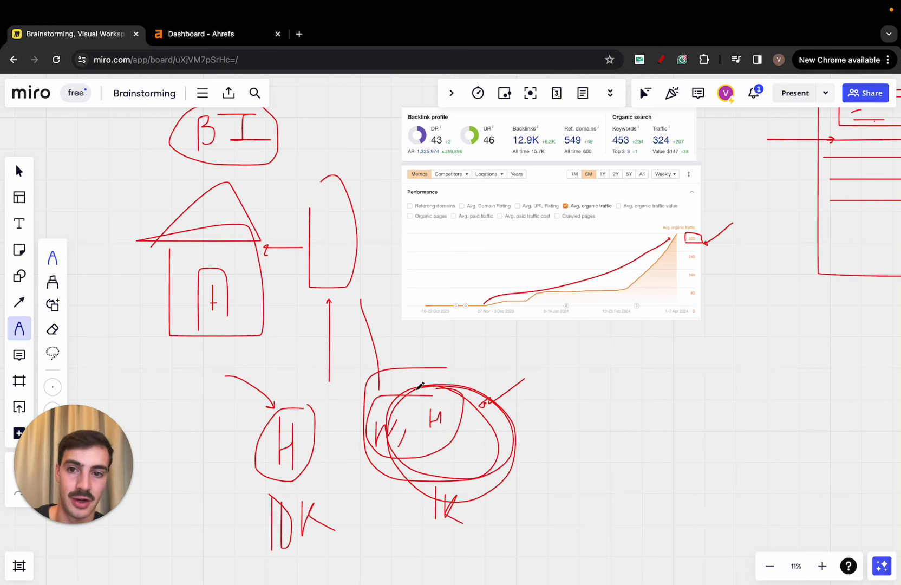
{"action": "mouse_move", "coordinate": [486, 472]}
{"action": "left_mouse_down"}
{"action": "mouse_move", "coordinate": [414, 517]}
{"action": "mouse_move", "coordinate": [450, 477]}
{"action": "left_mouse_up"}
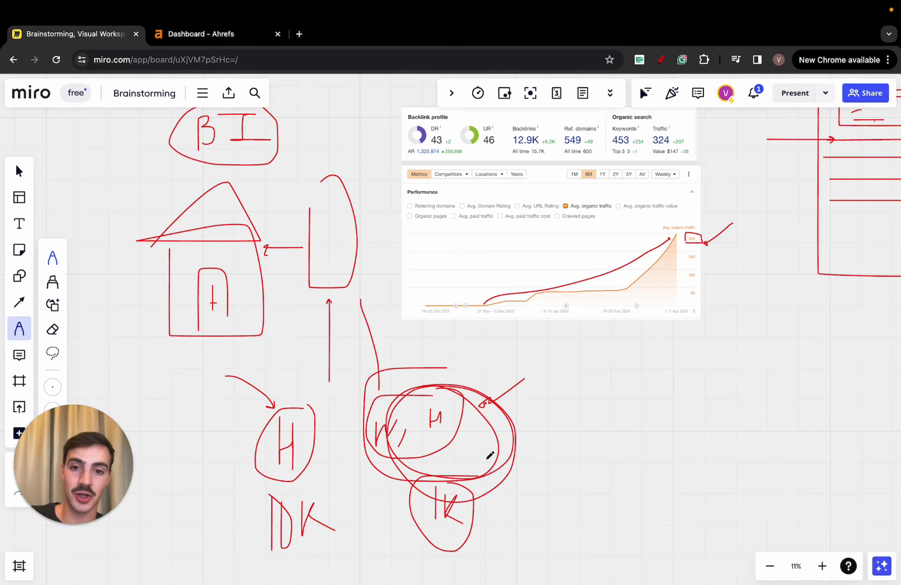
{"action": "mouse_move", "coordinate": [333, 482]}
{"action": "left_mouse_down"}
{"action": "mouse_move", "coordinate": [287, 558]}
{"action": "mouse_move", "coordinate": [303, 533]}
{"action": "left_mouse_up"}
- Underline the boxed 320 value on the traffic chart in red
{"action": "scroll", "coordinate": [459, 399], "scroll_direction": "right", "scroll_amount": 5}
{"action": "scroll", "coordinate": [460, 399], "scroll_direction": "up", "scroll_amount": 5}
{"action": "scroll", "coordinate": [662, 186], "scroll_direction": "up", "scroll_amount": 2}
{"action": "left_click_drag", "start_coordinate": [624, 186], "coordinate": [669, 185]}
- Draw a steeper red growth arrow across the chart, then zoom out to the whole board
{"action": "scroll", "coordinate": [628, 196], "scroll_direction": "up", "scroll_amount": 2}
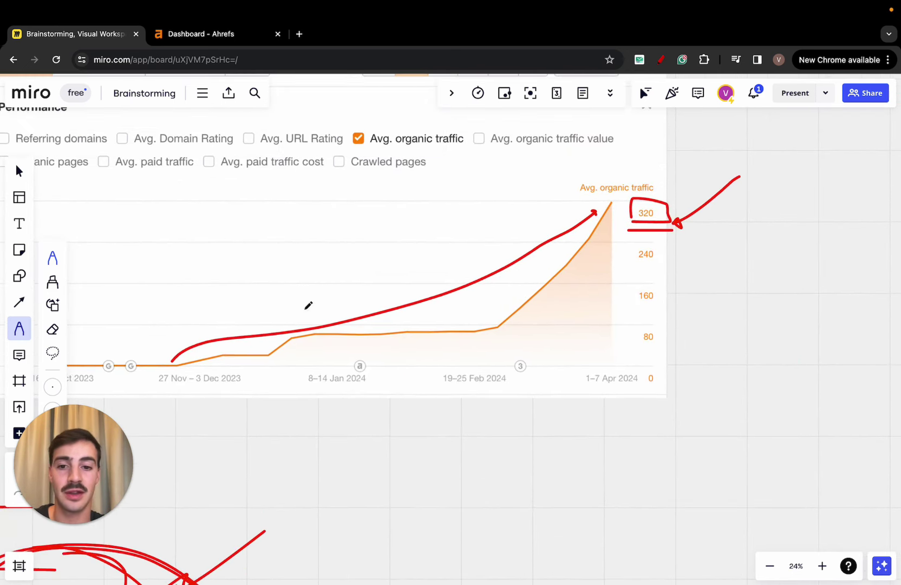
{"action": "left_click_drag", "start_coordinate": [187, 355], "coordinate": [538, 189]}
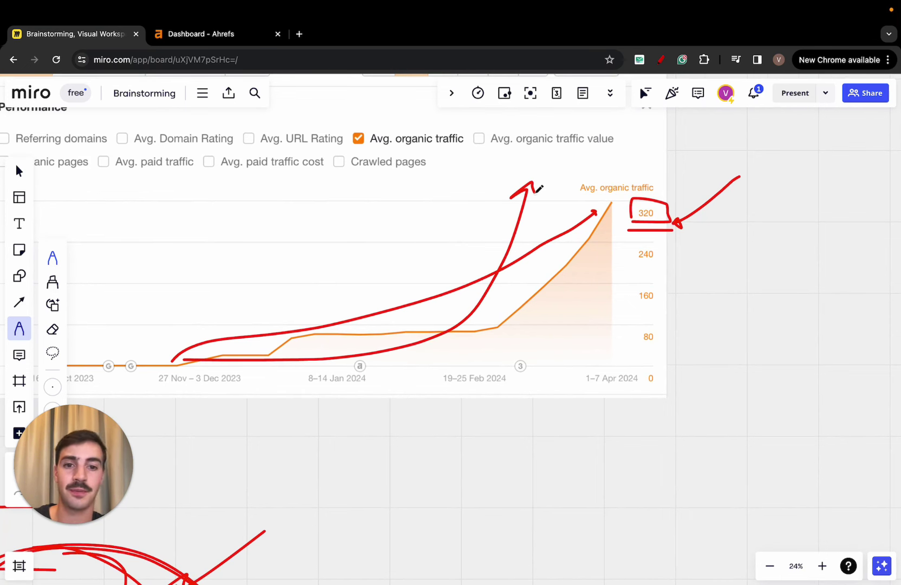
{"action": "scroll", "coordinate": [628, 212], "scroll_direction": "down", "scroll_amount": 2}
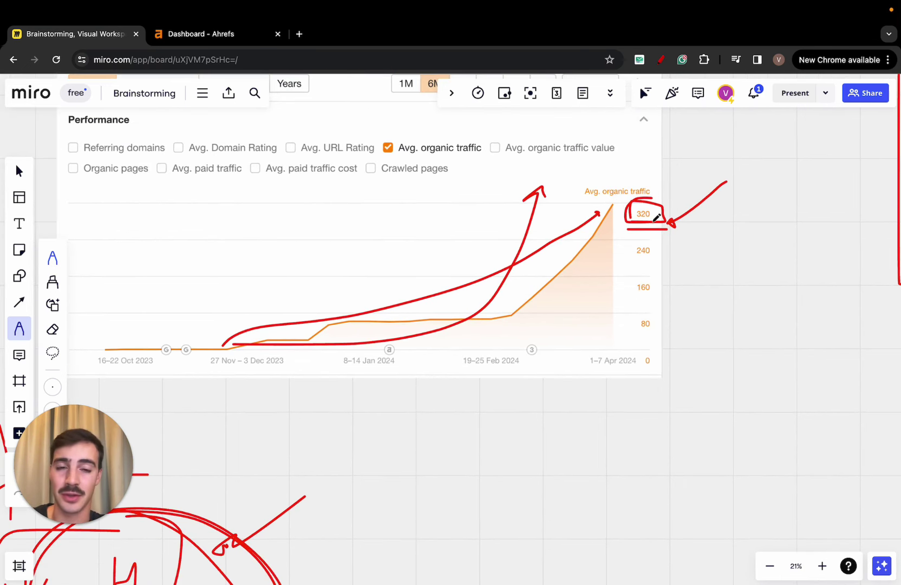
{"action": "scroll", "coordinate": [657, 216], "scroll_direction": "down", "scroll_amount": 3}
{"action": "scroll", "coordinate": [657, 217], "scroll_direction": "down", "scroll_amount": 2}
{"action": "scroll", "coordinate": [657, 219], "scroll_direction": "up", "scroll_amount": 3}
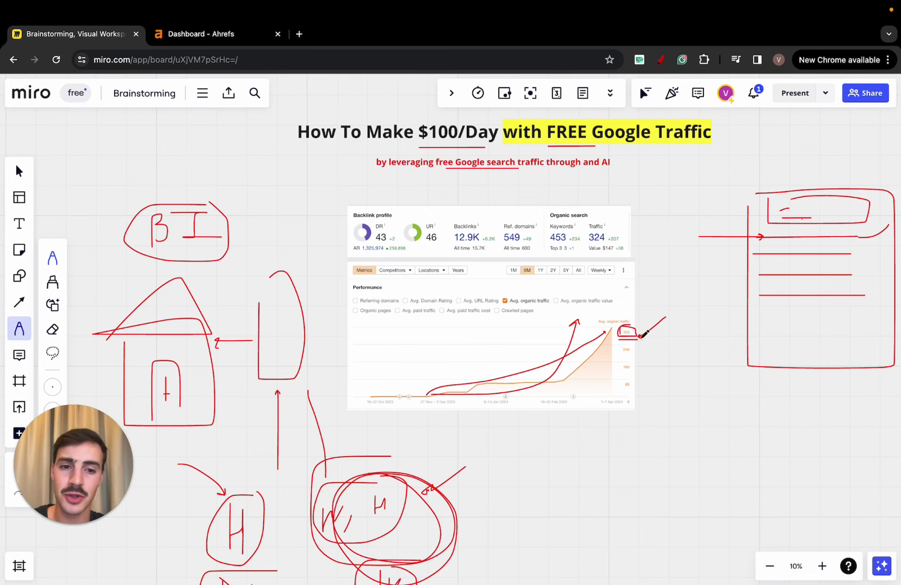
{"action": "scroll", "coordinate": [644, 333], "scroll_direction": "right", "scroll_amount": 5}
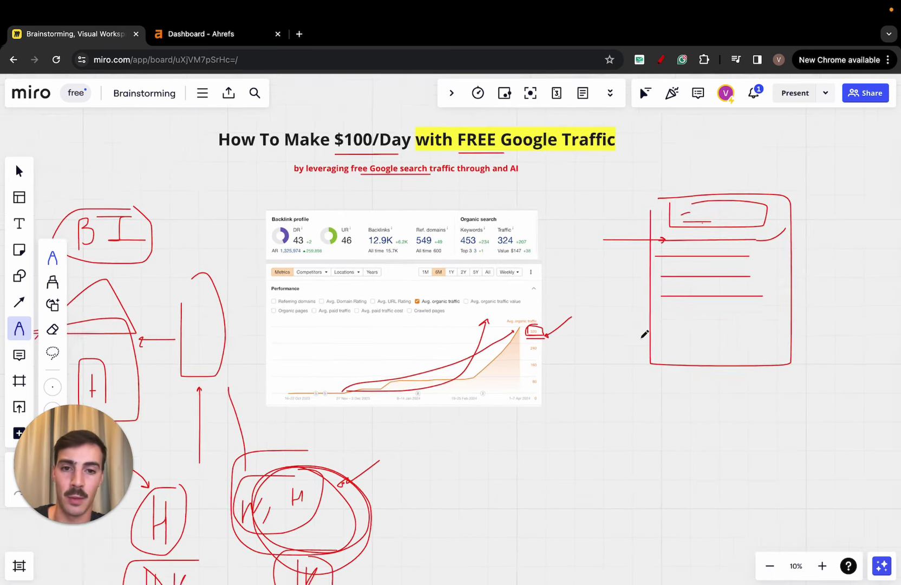
{"action": "scroll", "coordinate": [644, 333], "scroll_direction": "down", "scroll_amount": 1}
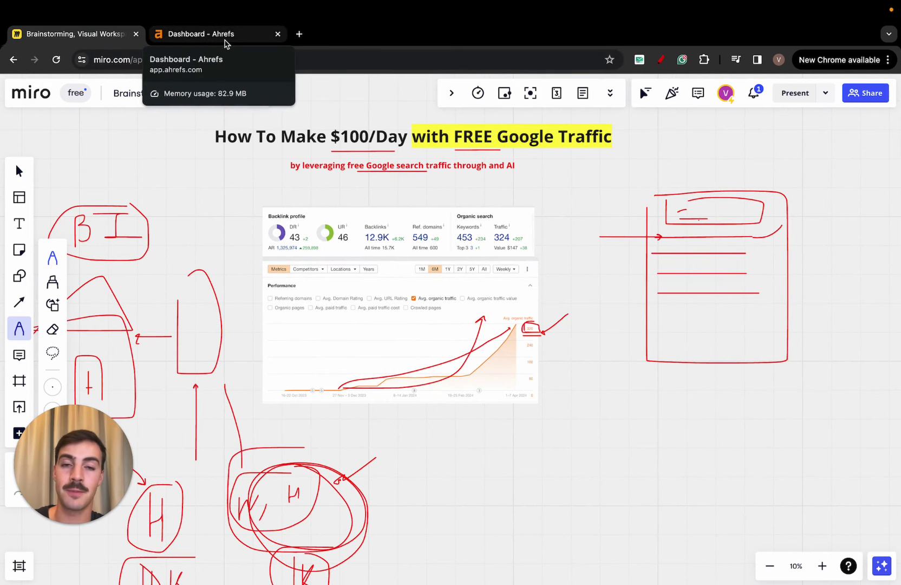
- Open tryjournalist.com's Top pages report and background-open the introduction and paragraph generator pages
{"action": "left_click", "coordinate": [227, 42]}
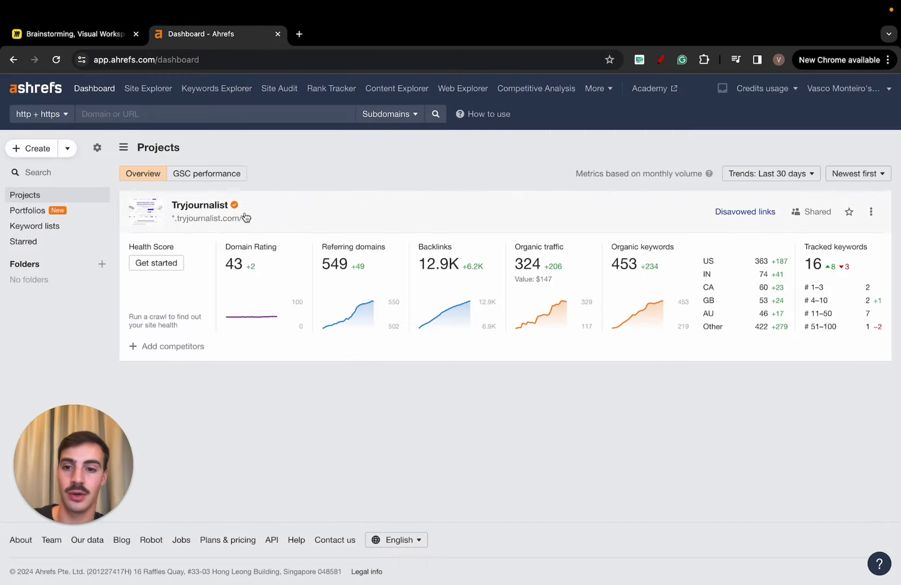
{"action": "left_click", "coordinate": [345, 204]}
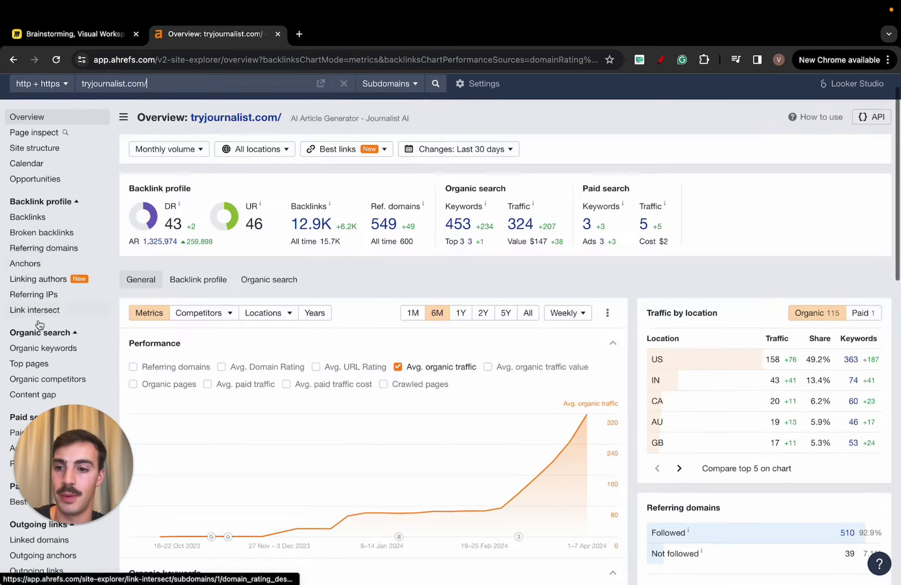
{"action": "scroll", "coordinate": [39, 334], "scroll_direction": "down", "scroll_amount": 2}
{"action": "left_click", "coordinate": [38, 331]}
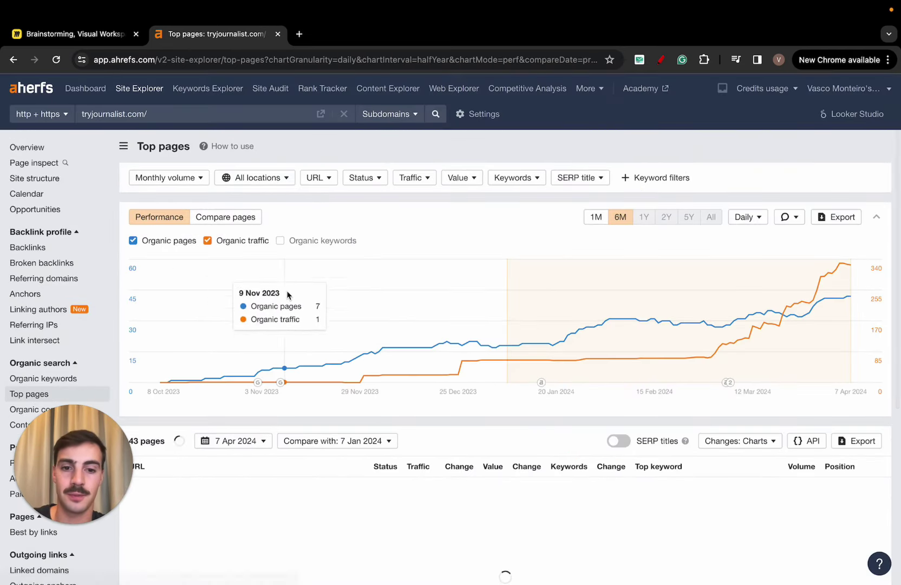
{"action": "scroll", "coordinate": [288, 295], "scroll_direction": "down", "scroll_amount": 6}
{"action": "left_click", "coordinate": [348, 187], "text": "super"}
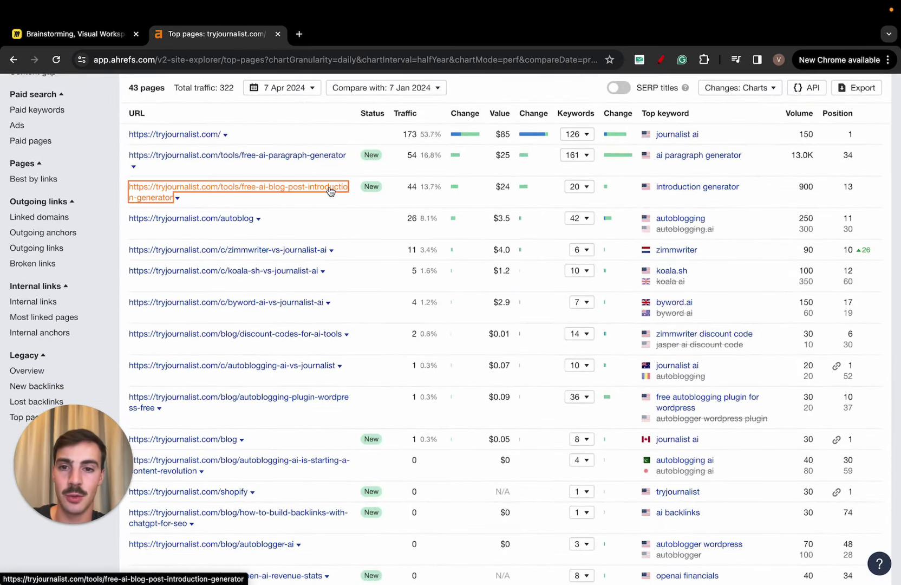
{"action": "left_click", "coordinate": [325, 155], "text": "super"}
{"action": "scroll", "coordinate": [569, 190], "scroll_direction": "up", "scroll_amount": 1}
- Review the ranking keywords for the paragraph generator and introduction generator pages
{"action": "left_click", "coordinate": [582, 170]}
{"action": "scroll", "coordinate": [554, 290], "scroll_direction": "down", "scroll_amount": 3}
{"action": "scroll", "coordinate": [554, 290], "scroll_direction": "down", "scroll_amount": 1}
{"action": "mouse_move", "coordinate": [575, 446]}
{"action": "left_mouse_down"}
{"action": "mouse_move", "coordinate": [571, 310]}
{"action": "mouse_move", "coordinate": [515, 168]}
{"action": "left_mouse_up"}
{"action": "left_click", "coordinate": [513, 199]}
{"action": "scroll", "coordinate": [513, 199], "scroll_direction": "up", "scroll_amount": 2}
{"action": "left_click", "coordinate": [577, 153]}
{"action": "left_click", "coordinate": [574, 185]}
{"action": "scroll", "coordinate": [574, 187], "scroll_direction": "down", "scroll_amount": 1}
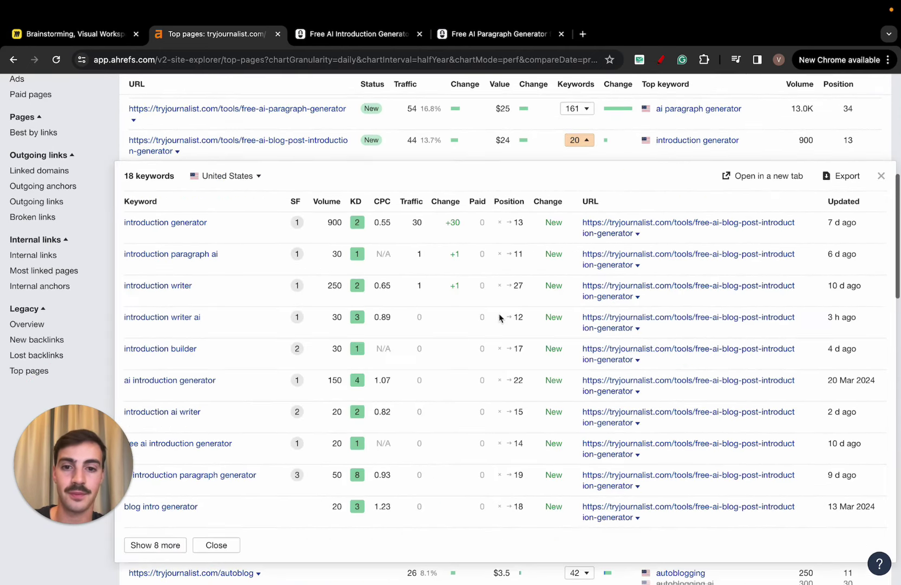
- Open the Journalist AI homepage in a tab right after the Ahrefs report
{"action": "left_click", "coordinate": [378, 41]}
{"action": "left_click", "coordinate": [242, 98], "text": "super"}
{"action": "left_click_drag", "start_coordinate": [458, 34], "coordinate": [370, 37]}
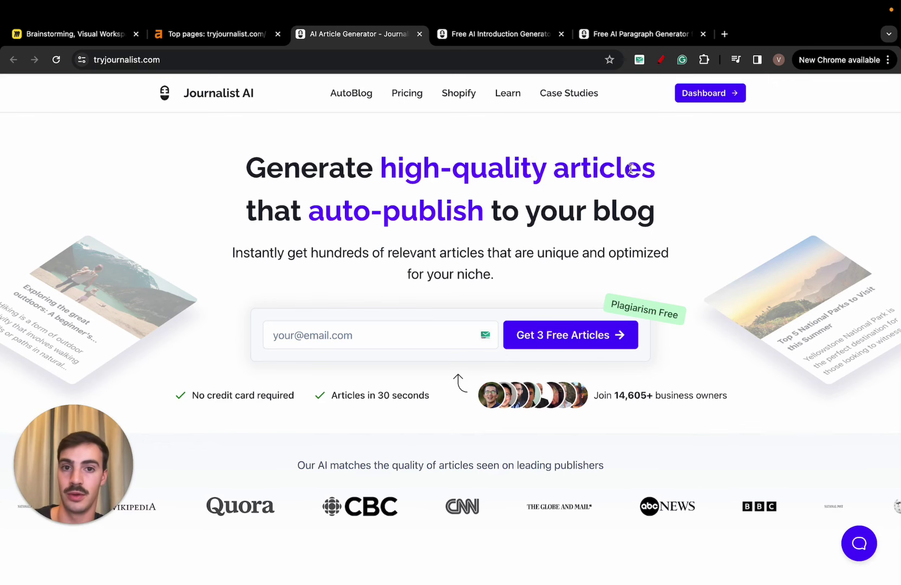
- Generate a sample introduction about planting strawberries on the Introduction Generator page
{"action": "left_click", "coordinate": [496, 36]}
{"action": "left_click", "coordinate": [615, 36]}
{"action": "left_click", "coordinate": [519, 35]}
{"action": "left_click", "coordinate": [593, 35]}
{"action": "left_click", "coordinate": [516, 37]}
{"action": "left_click", "coordinate": [607, 351]}
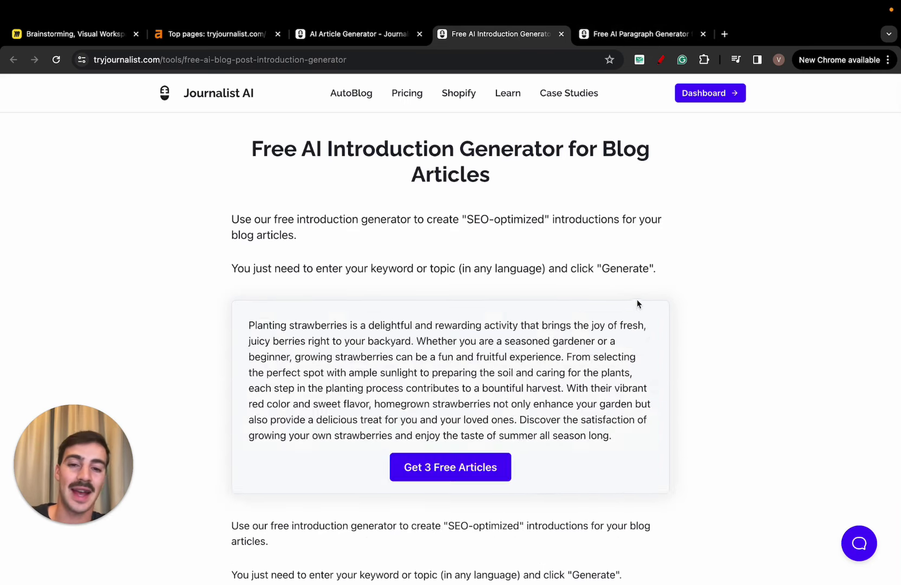
{"action": "scroll", "coordinate": [643, 287], "scroll_direction": "down", "scroll_amount": 1}
{"action": "scroll", "coordinate": [595, 271], "scroll_direction": "up", "scroll_amount": 1}
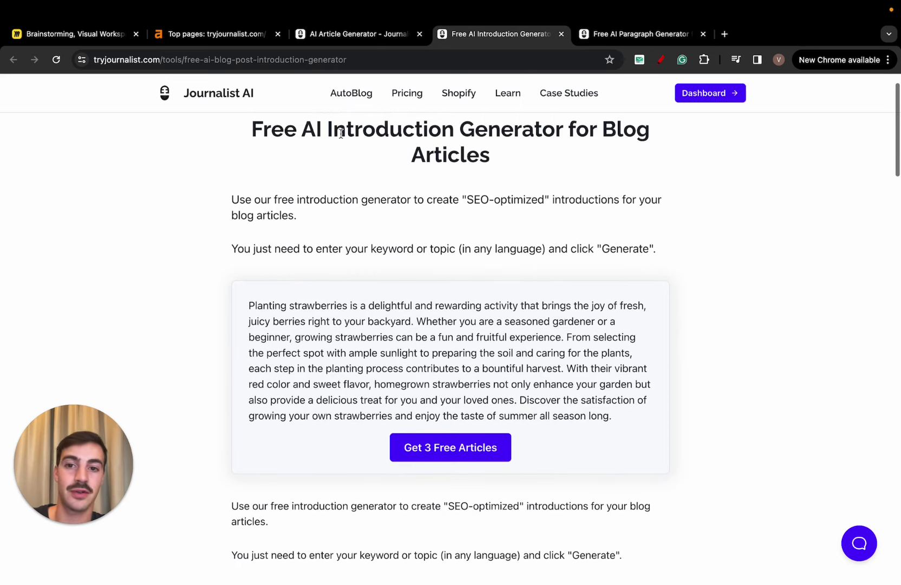
{"action": "scroll", "coordinate": [318, 130], "scroll_direction": "down", "scroll_amount": 1}
{"action": "scroll", "coordinate": [382, 215], "scroll_direction": "down", "scroll_amount": 2}
{"action": "left_click_drag", "start_coordinate": [402, 252], "coordinate": [589, 90]}
- Compare the Paragraph Generator sample and try Get 3 Free Articles on both generator pages
{"action": "left_click", "coordinate": [608, 40]}
{"action": "left_click_drag", "start_coordinate": [471, 355], "coordinate": [303, 352]}
{"action": "type", "text": "sdsdf"}
{"action": "key", "text": "ctrl+z"}
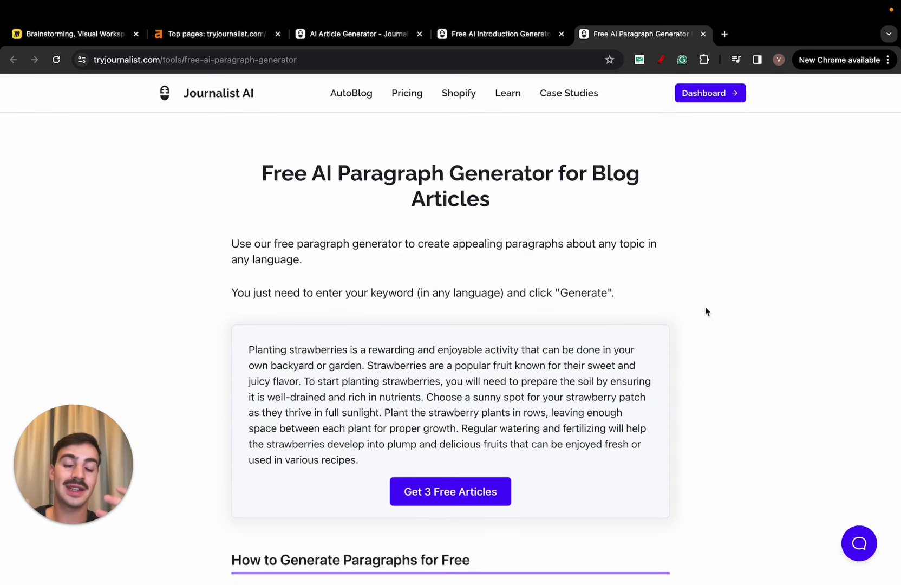
{"action": "scroll", "coordinate": [706, 311], "scroll_direction": "down", "scroll_amount": 3}
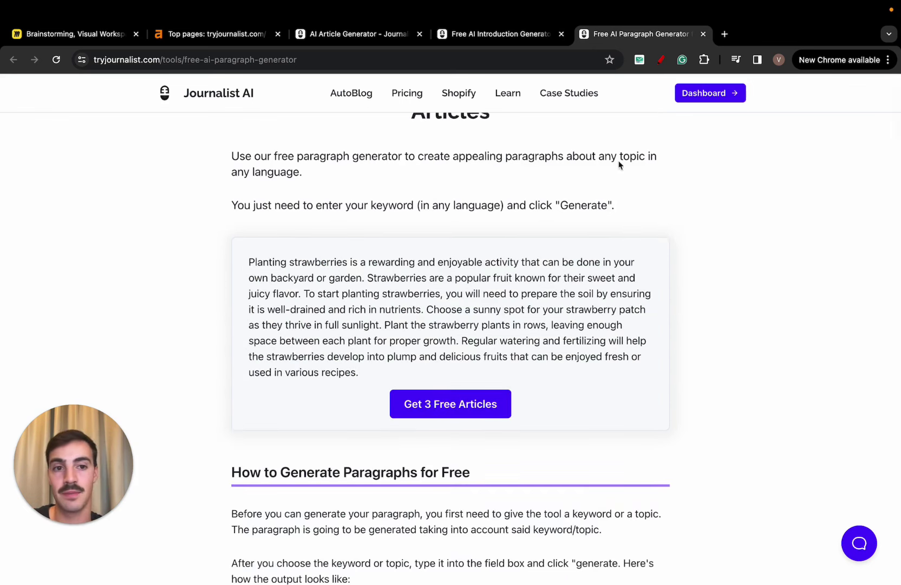
{"action": "left_click", "coordinate": [466, 410]}
{"action": "left_click", "coordinate": [501, 34]}
{"action": "left_click", "coordinate": [479, 363]}
- Return to the Ahrefs top pages report
{"action": "scroll", "coordinate": [397, 208], "scroll_direction": "left", "scroll_amount": 5}
{"action": "scroll", "coordinate": [395, 209], "scroll_direction": "left", "scroll_amount": 5}
{"action": "left_click", "coordinate": [229, 36]}
{"action": "scroll", "coordinate": [544, 147], "scroll_direction": "up", "scroll_amount": 1}
- Compare 'ai paragraph generator' (13.0K) and 'paragraph generator' (25.0K) volumes in the keyword list
{"action": "left_click", "coordinate": [580, 155]}
{"action": "left_click", "coordinate": [585, 126]}
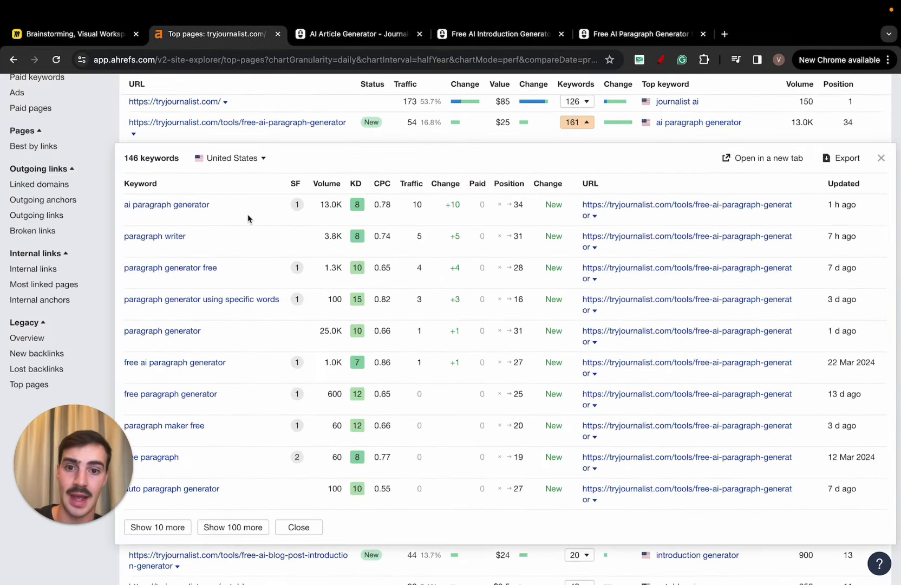
{"action": "left_click_drag", "start_coordinate": [320, 205], "coordinate": [341, 204]}
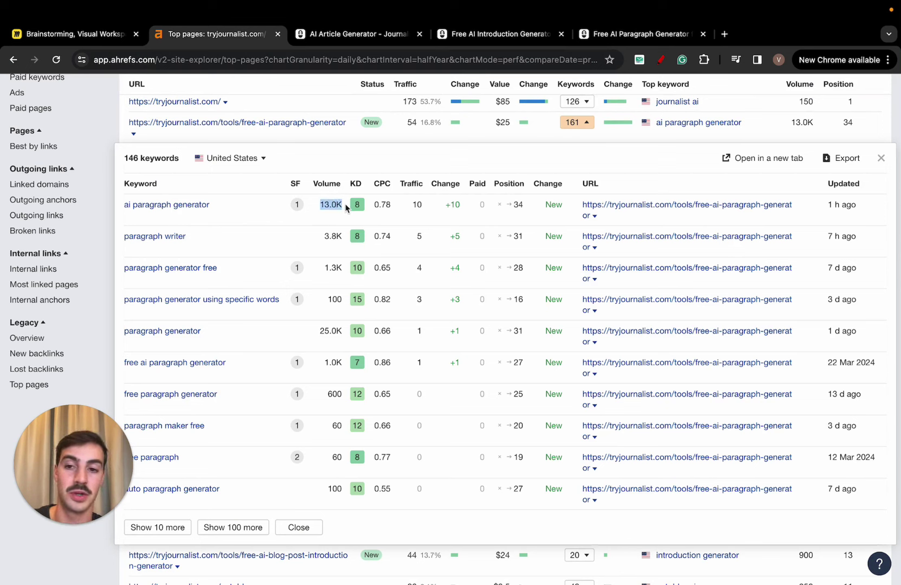
{"action": "left_click_drag", "start_coordinate": [321, 330], "coordinate": [342, 331]}
{"action": "left_click", "coordinate": [575, 124]}
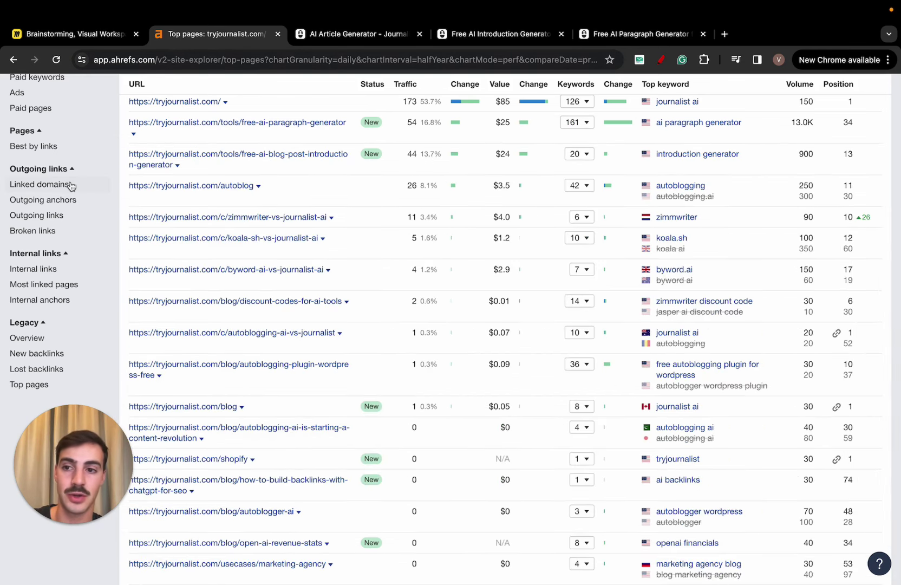
{"action": "scroll", "coordinate": [70, 185], "scroll_direction": "up", "scroll_amount": 5}
- Open the Organic keywords report and view SERP results for 'paragraph writer'
{"action": "left_click", "coordinate": [62, 122]}
{"action": "scroll", "coordinate": [412, 295], "scroll_direction": "down", "scroll_amount": 1}
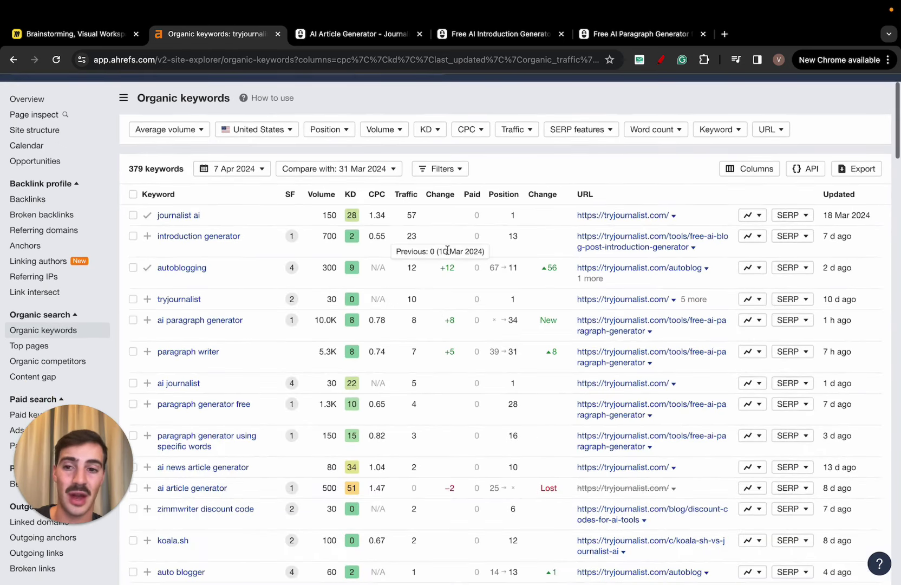
{"action": "scroll", "coordinate": [437, 245], "scroll_direction": "down", "scroll_amount": 3}
{"action": "scroll", "coordinate": [491, 250], "scroll_direction": "down", "scroll_amount": 1}
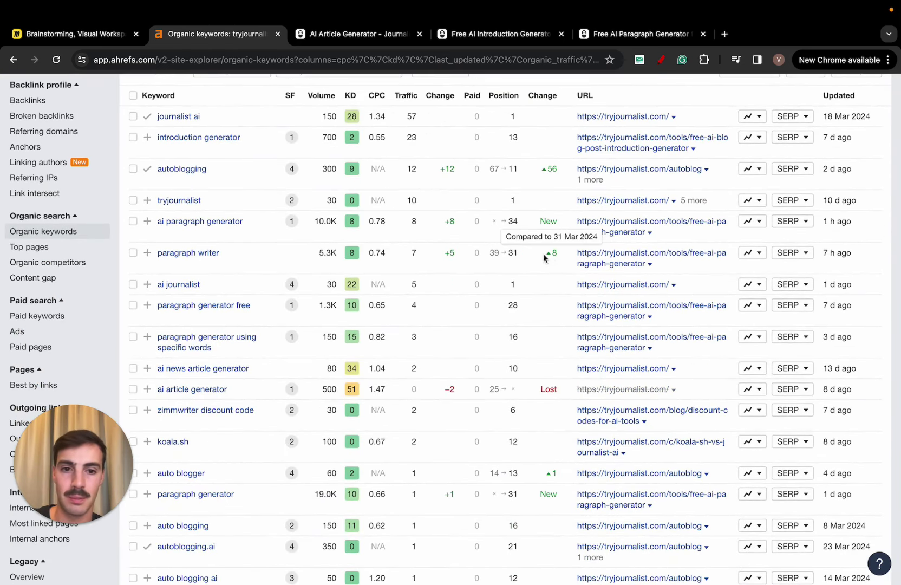
{"action": "left_click", "coordinate": [800, 254]}
{"action": "scroll", "coordinate": [499, 233], "scroll_direction": "down", "scroll_amount": 2}
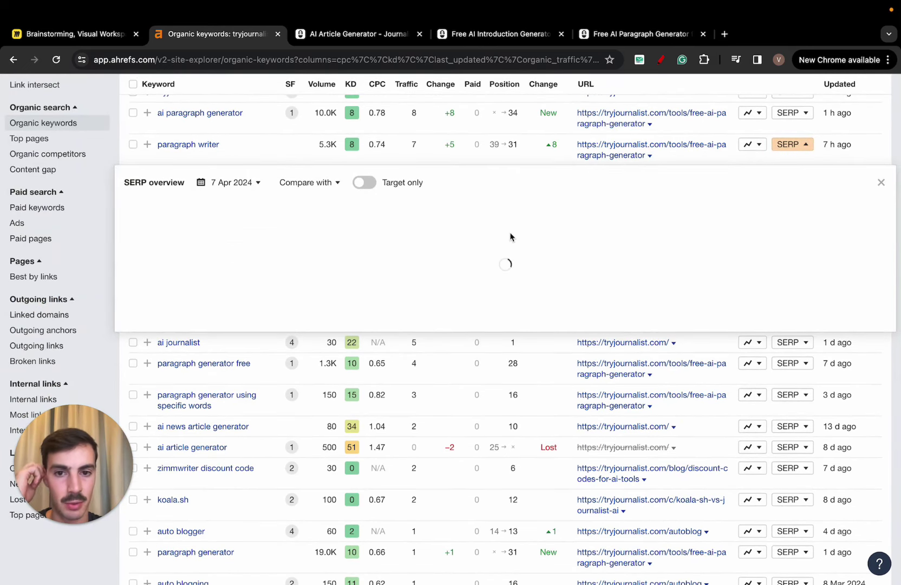
- Swap the paragraph writer search results for the 'paragraph generator' results and scroll through them
{"action": "scroll", "coordinate": [510, 249], "scroll_direction": "down", "scroll_amount": 1}
{"action": "left_click", "coordinate": [791, 125]}
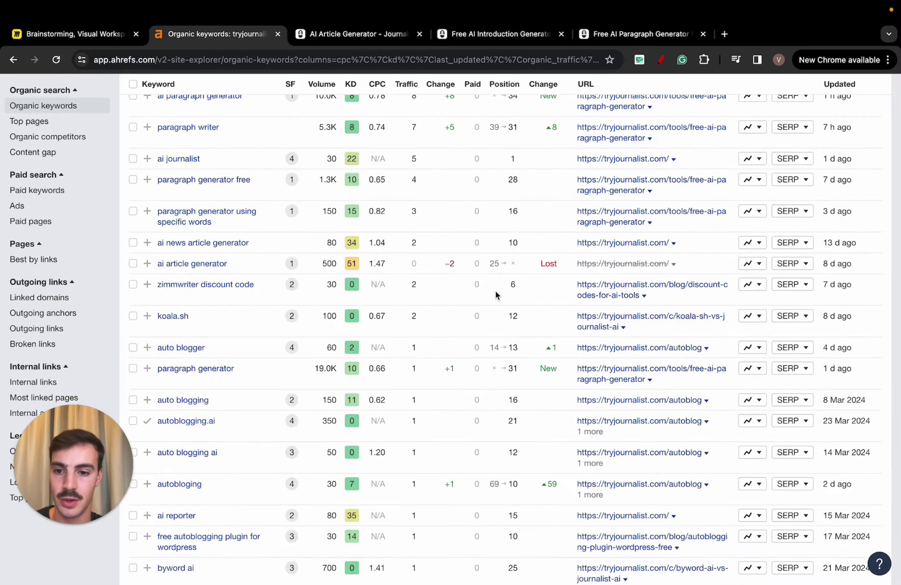
{"action": "key", "text": "ctrl+f"}
{"action": "left_click", "coordinate": [791, 369]}
{"action": "scroll", "coordinate": [612, 144], "scroll_direction": "down", "scroll_amount": 2}
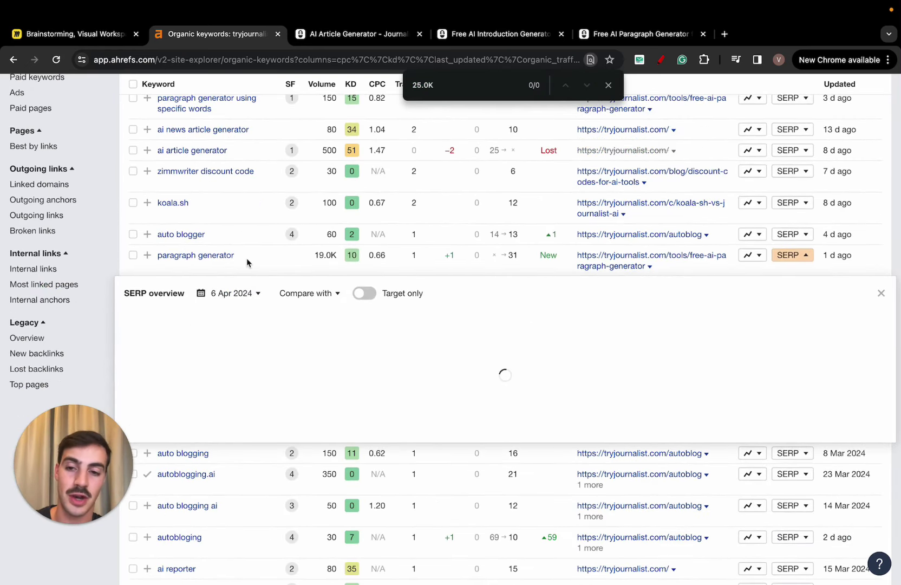
{"action": "scroll", "coordinate": [247, 262], "scroll_direction": "down", "scroll_amount": 2}
{"action": "scroll", "coordinate": [364, 279], "scroll_direction": "down", "scroll_amount": 1}
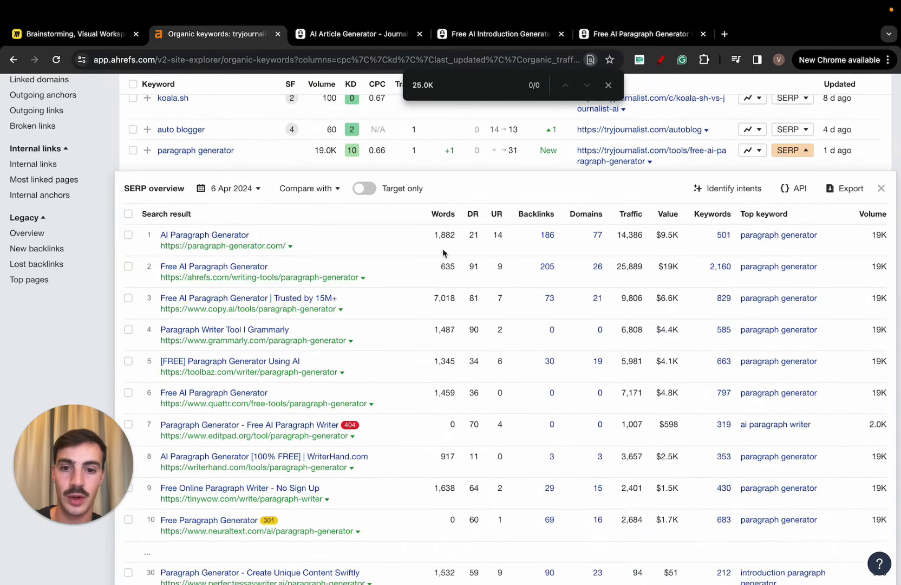
{"action": "scroll", "coordinate": [443, 253], "scroll_direction": "down", "scroll_amount": 1}
{"action": "scroll", "coordinate": [441, 260], "scroll_direction": "down", "scroll_amount": 1}
{"action": "scroll", "coordinate": [440, 269], "scroll_direction": "up", "scroll_amount": 1}
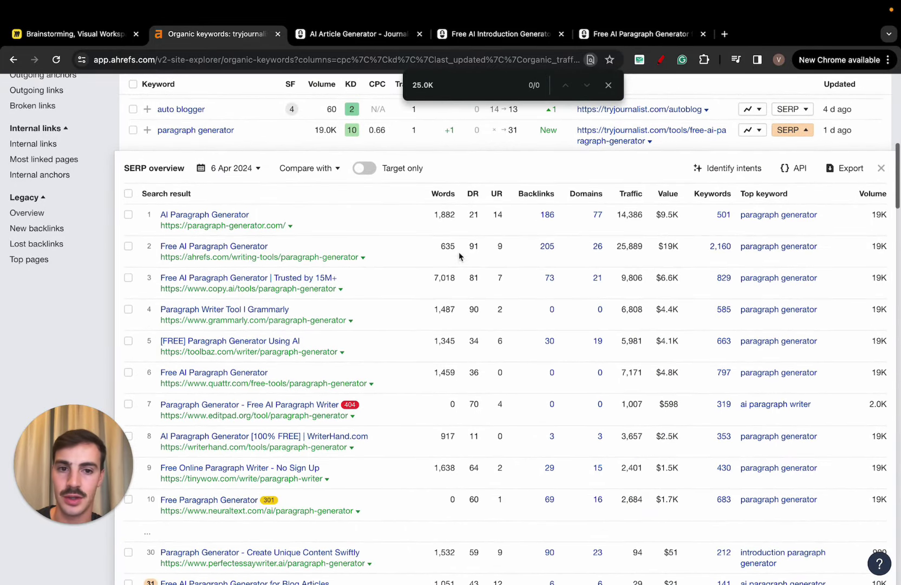
- Show 'ai paragraph generator' results, highlight the top result's 25,889 traffic, and open Ahrefs' generator in background
{"action": "left_click", "coordinate": [790, 131]}
{"action": "left_click", "coordinate": [791, 168]}
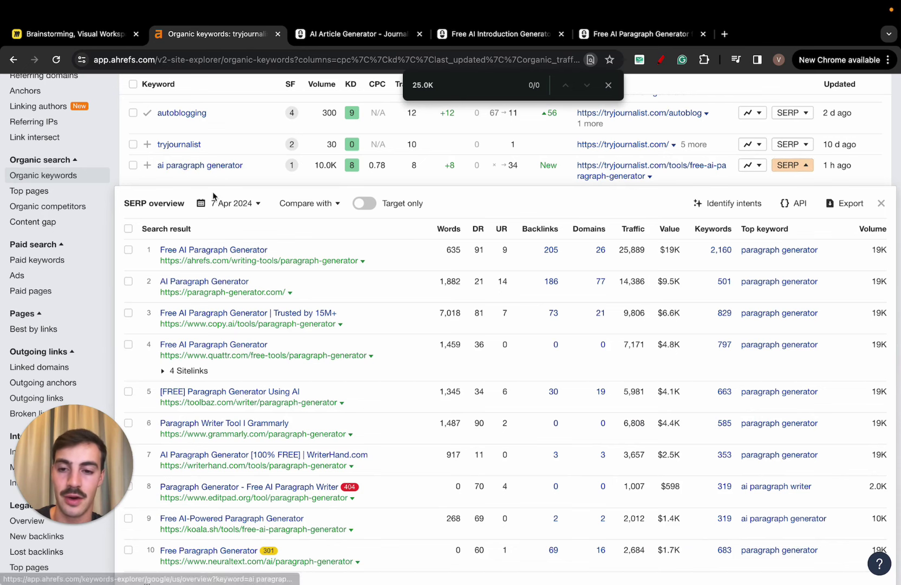
{"action": "scroll", "coordinate": [216, 200], "scroll_direction": "down", "scroll_amount": 1}
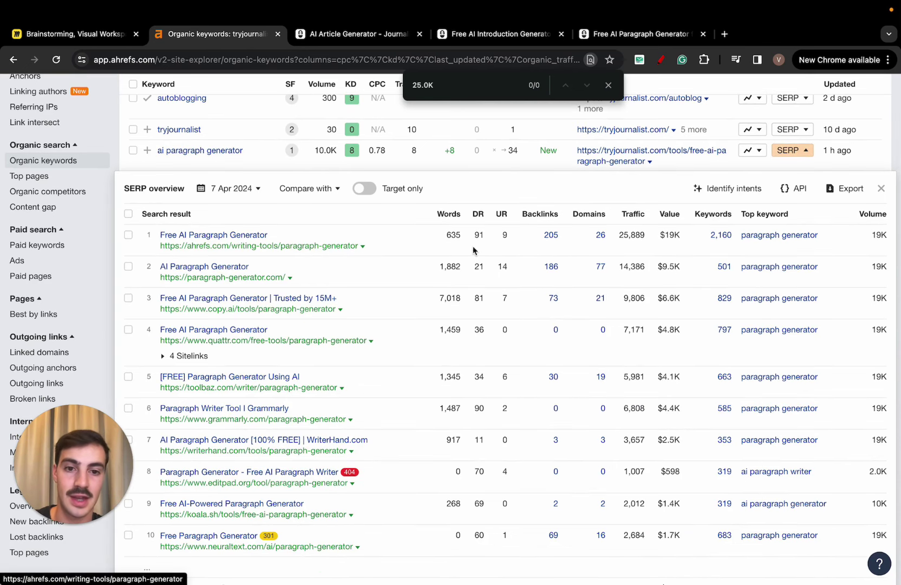
{"action": "scroll", "coordinate": [490, 256], "scroll_direction": "down", "scroll_amount": 1}
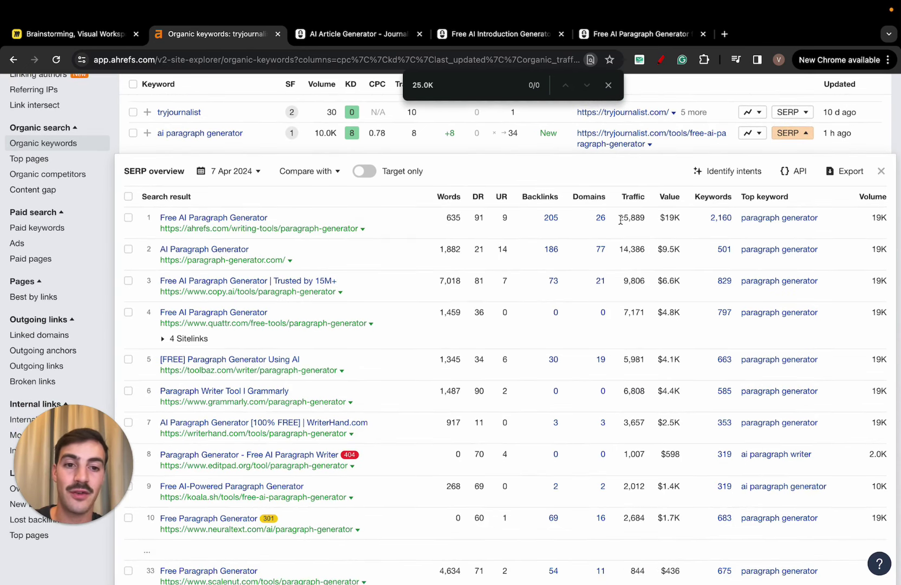
{"action": "left_click_drag", "start_coordinate": [621, 220], "coordinate": [650, 224]}
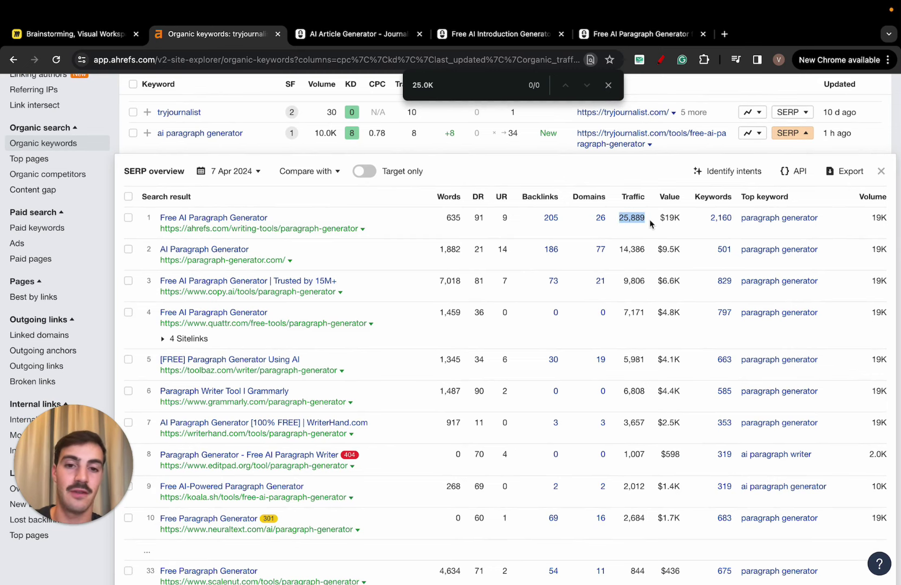
{"action": "middle_click", "coordinate": [261, 229]}
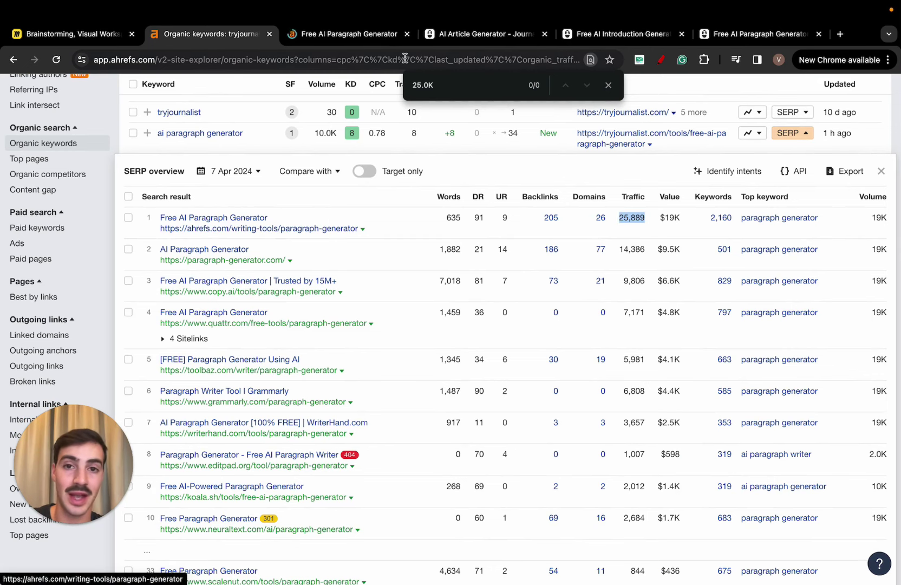
- Look over Ahrefs' paragraph generator page and its topic input field
{"action": "left_click", "coordinate": [356, 35]}
{"action": "scroll", "coordinate": [412, 265], "scroll_direction": "down", "scroll_amount": 3}
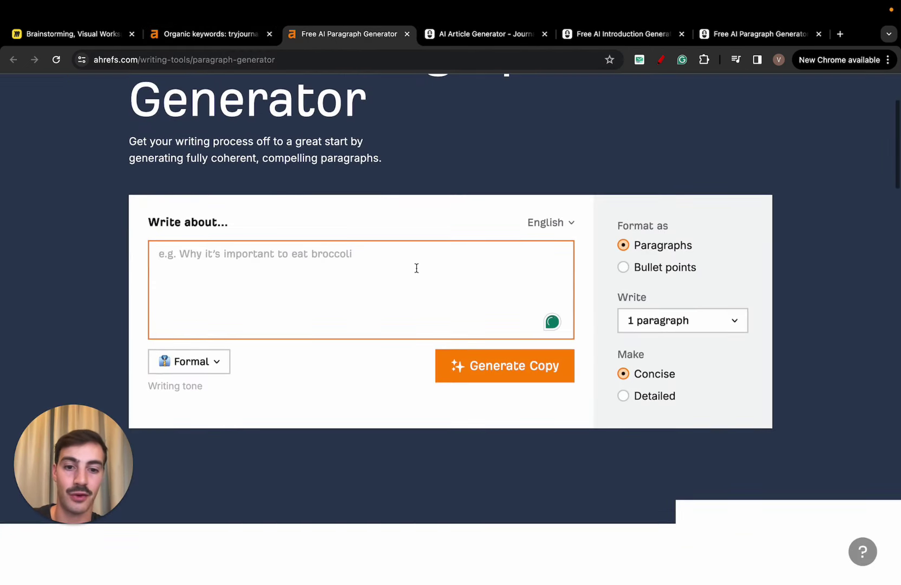
{"action": "left_click", "coordinate": [429, 306]}
{"action": "scroll", "coordinate": [429, 306], "scroll_direction": "up", "scroll_amount": 5}
- Flip between the keywords report, Journalist AI, introduction generator and Ahrefs tabs, then dismiss the page search
{"action": "left_click", "coordinate": [228, 39]}
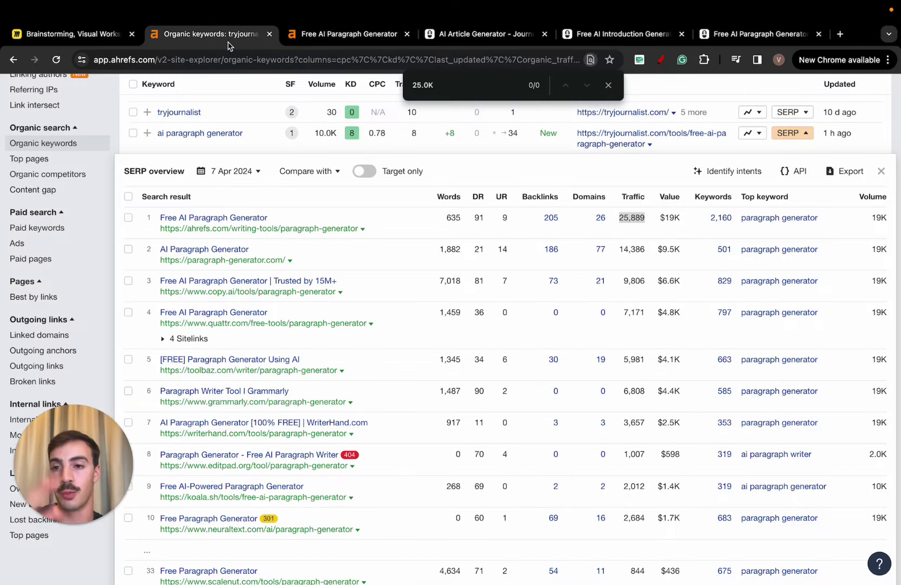
{"action": "scroll", "coordinate": [273, 218], "scroll_direction": "up", "scroll_amount": 5}
{"action": "scroll", "coordinate": [272, 218], "scroll_direction": "down", "scroll_amount": 3}
{"action": "scroll", "coordinate": [395, 243], "scroll_direction": "down", "scroll_amount": 1}
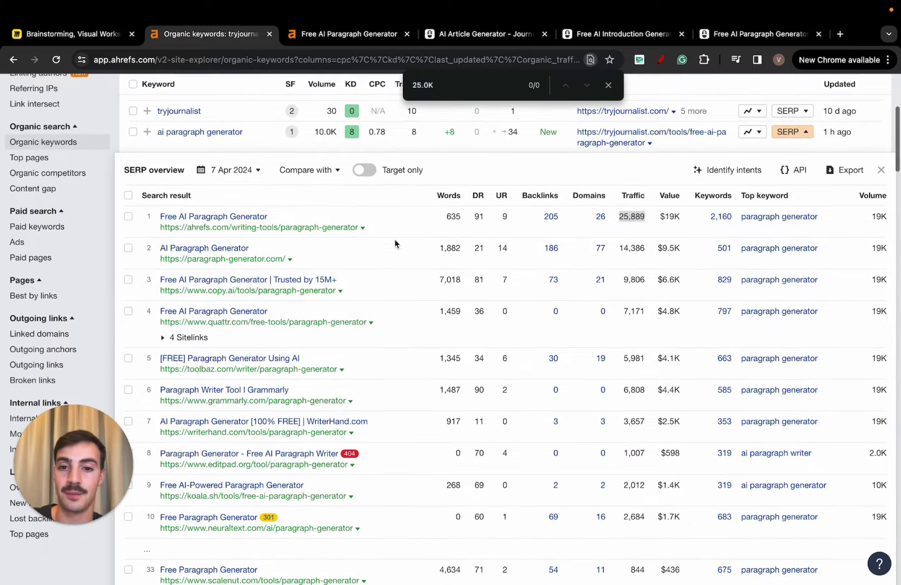
{"action": "left_click", "coordinate": [514, 37]}
{"action": "left_click", "coordinate": [617, 41]}
{"action": "left_click", "coordinate": [378, 39]}
{"action": "left_click", "coordinate": [222, 38]}
{"action": "scroll", "coordinate": [327, 248], "scroll_direction": "down", "scroll_amount": 1}
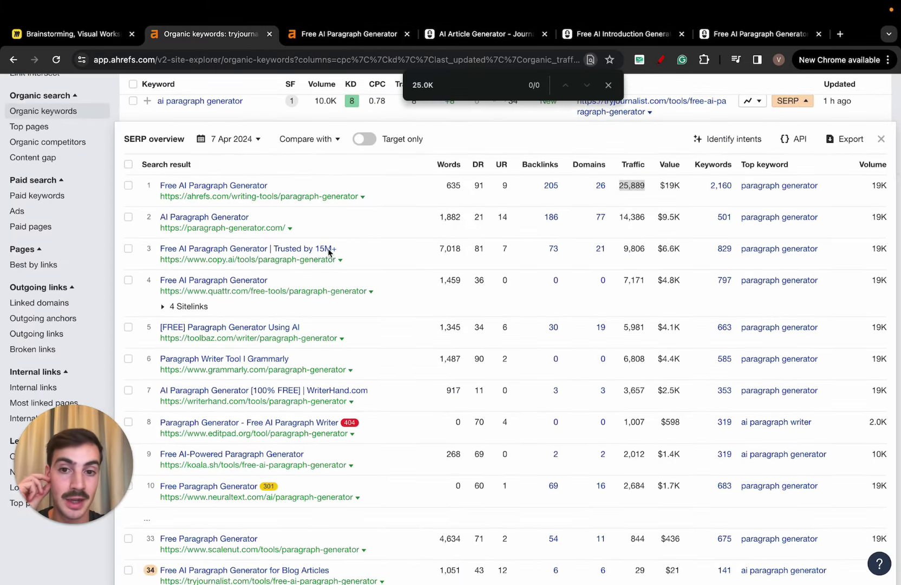
{"action": "scroll", "coordinate": [328, 250], "scroll_direction": "up", "scroll_amount": 2}
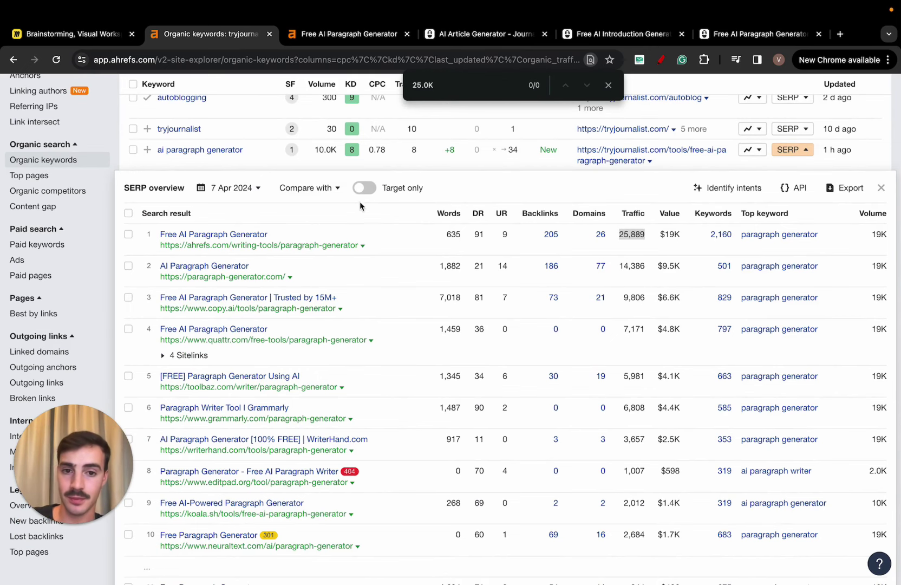
{"action": "scroll", "coordinate": [368, 230], "scroll_direction": "down", "scroll_amount": 1}
{"action": "left_click", "coordinate": [609, 85]}
- Back on the Miro board, draw a row of red letter D shapes
{"action": "left_click", "coordinate": [109, 37]}
{"action": "scroll", "coordinate": [555, 379], "scroll_direction": "up", "scroll_amount": 5}
{"action": "scroll", "coordinate": [677, 357], "scroll_direction": "down", "scroll_amount": 2}
{"action": "mouse_move", "coordinate": [584, 398]}
{"action": "left_mouse_down"}
{"action": "mouse_move", "coordinate": [588, 498]}
{"action": "mouse_move", "coordinate": [594, 383]}
{"action": "left_mouse_up"}
{"action": "mouse_move", "coordinate": [736, 383]}
{"action": "left_mouse_down"}
{"action": "mouse_move", "coordinate": [774, 496]}
{"action": "mouse_move", "coordinate": [732, 367]}
{"action": "left_mouse_up"}
{"action": "scroll", "coordinate": [431, 374], "scroll_direction": "right", "scroll_amount": 7}
{"action": "scroll", "coordinate": [537, 346], "scroll_direction": "down", "scroll_amount": 1}
{"action": "mouse_move", "coordinate": [535, 350]}
{"action": "left_mouse_down"}
{"action": "mouse_move", "coordinate": [590, 361]}
{"action": "mouse_move", "coordinate": [548, 365]}
{"action": "left_mouse_up"}
{"action": "left_click_drag", "start_coordinate": [677, 364], "coordinate": [704, 374]}
{"action": "mouse_move", "coordinate": [816, 373]}
{"action": "left_mouse_down"}
{"action": "mouse_move", "coordinate": [822, 408]}
{"action": "mouse_move", "coordinate": [820, 374]}
{"action": "left_mouse_up"}
- Draw vertical and diagonal red strokes below the letters
{"action": "scroll", "coordinate": [805, 372], "scroll_direction": "down", "scroll_amount": 3}
{"action": "left_click_drag", "start_coordinate": [358, 326], "coordinate": [479, 466]}
{"action": "left_click_drag", "start_coordinate": [477, 355], "coordinate": [482, 450]}
{"action": "left_click_drag", "start_coordinate": [558, 347], "coordinate": [536, 416]}
{"action": "left_click_drag", "start_coordinate": [670, 313], "coordinate": [588, 451]}
{"action": "left_click_drag", "start_coordinate": [718, 367], "coordinate": [669, 448]}
- Sketch a red pot containing a dollar sign
{"action": "scroll", "coordinate": [665, 454], "scroll_direction": "down", "scroll_amount": 2}
{"action": "mouse_move", "coordinate": [410, 369]}
{"action": "left_mouse_down"}
{"action": "mouse_move", "coordinate": [680, 575]}
{"action": "mouse_move", "coordinate": [431, 429]}
{"action": "left_mouse_up"}
{"action": "mouse_move", "coordinate": [561, 389]}
{"action": "left_mouse_down"}
{"action": "mouse_move", "coordinate": [614, 449]}
{"action": "mouse_move", "coordinate": [507, 466]}
{"action": "mouse_move", "coordinate": [553, 502]}
{"action": "left_mouse_up"}
{"action": "left_click_drag", "start_coordinate": [558, 375], "coordinate": [558, 528]}
- Pan back to the board's start and draw a larger ellipse around the B I sketch
{"action": "scroll", "coordinate": [372, 237], "scroll_direction": "up", "scroll_amount": 3}
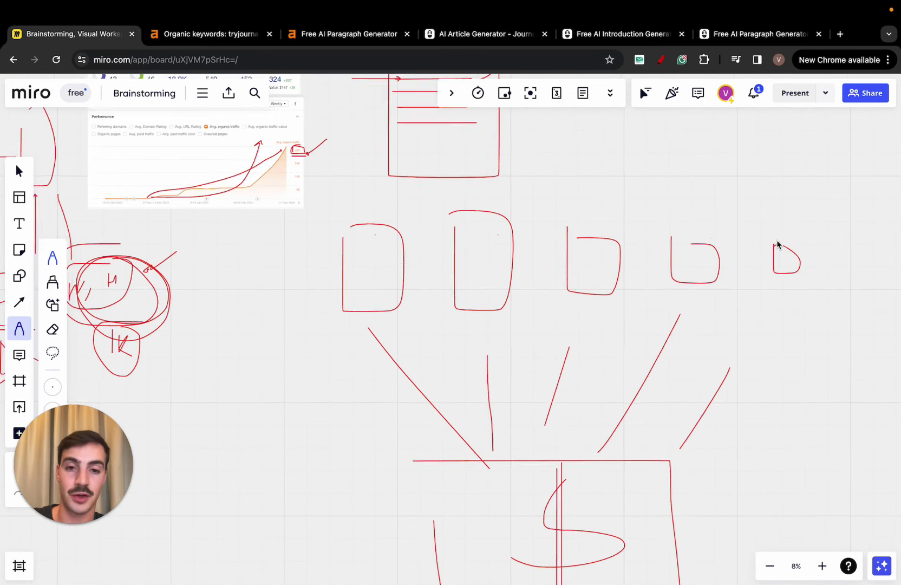
{"action": "scroll", "coordinate": [478, 257], "scroll_direction": "left", "scroll_amount": 2}
{"action": "scroll", "coordinate": [478, 256], "scroll_direction": "up", "scroll_amount": 1}
{"action": "scroll", "coordinate": [440, 247], "scroll_direction": "left", "scroll_amount": 6}
{"action": "scroll", "coordinate": [440, 246], "scroll_direction": "up", "scroll_amount": 2}
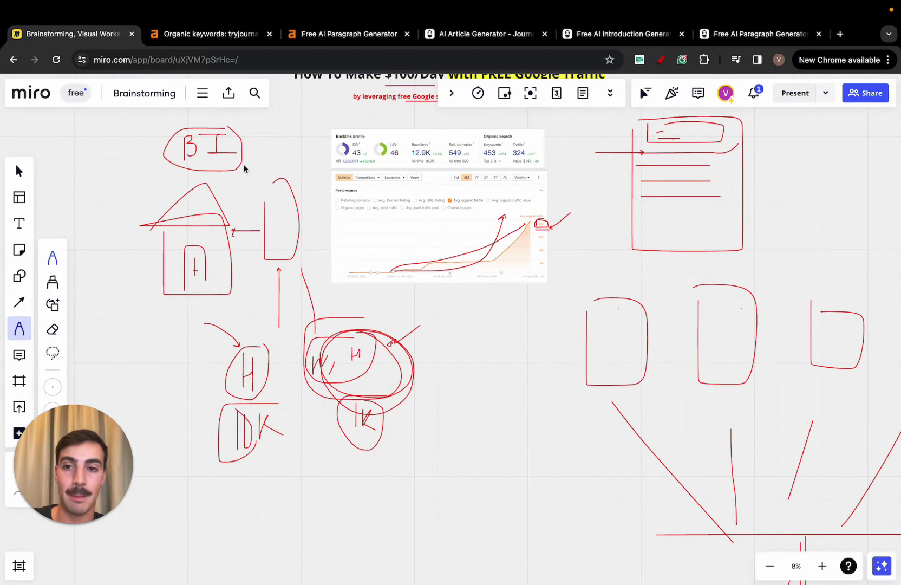
{"action": "mouse_move", "coordinate": [200, 124]}
{"action": "left_mouse_down"}
{"action": "mouse_move", "coordinate": [256, 153]}
{"action": "mouse_move", "coordinate": [222, 125]}
{"action": "left_mouse_up"}
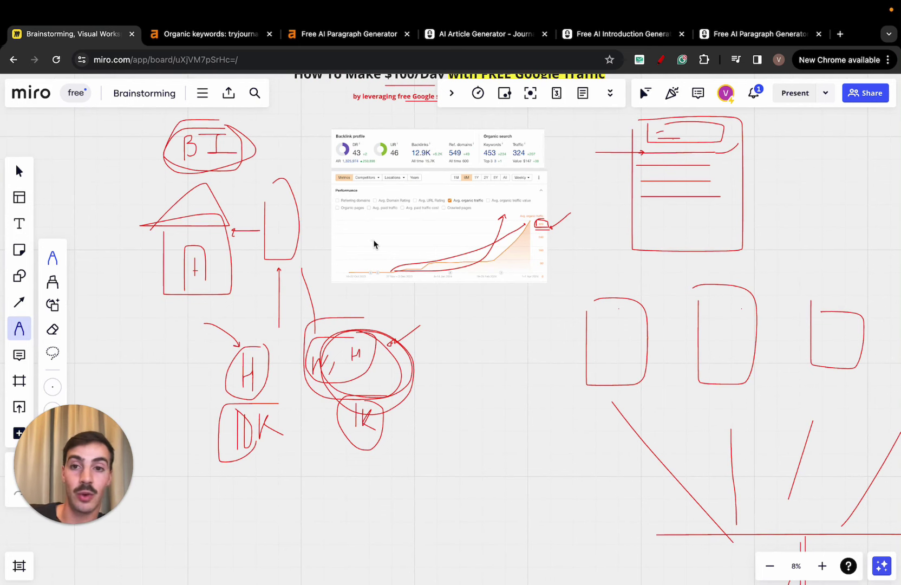
- In Ahrefs, close the ai paragraph generator results, find 'intro', and open introduction generator results
{"action": "left_click", "coordinate": [247, 42]}
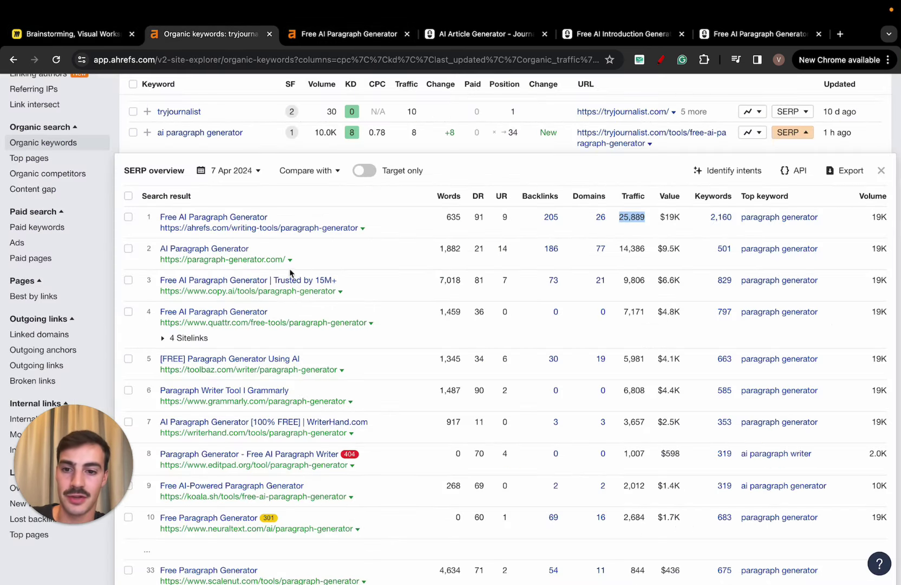
{"action": "left_click", "coordinate": [796, 134]}
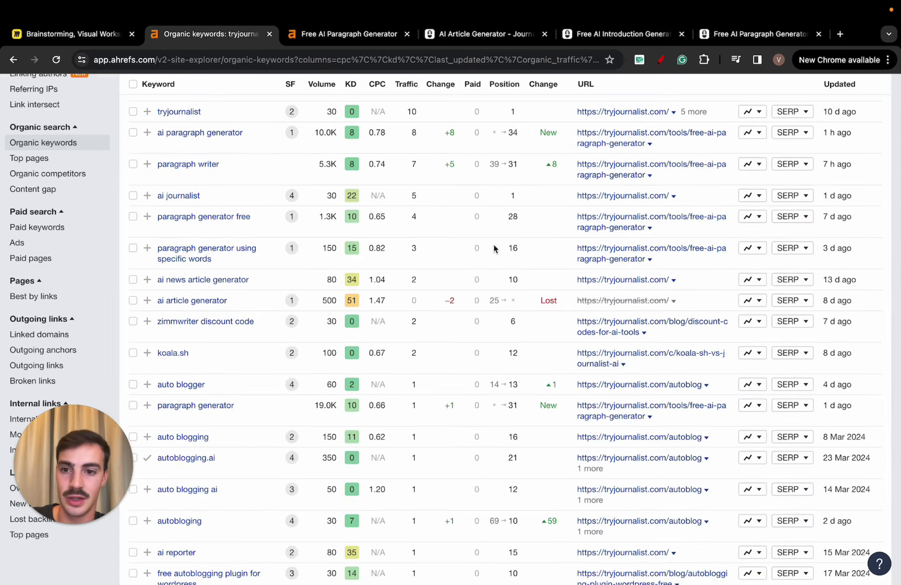
{"action": "scroll", "coordinate": [316, 310], "scroll_direction": "down", "scroll_amount": 2}
{"action": "scroll", "coordinate": [317, 303], "scroll_direction": "down", "scroll_amount": 3}
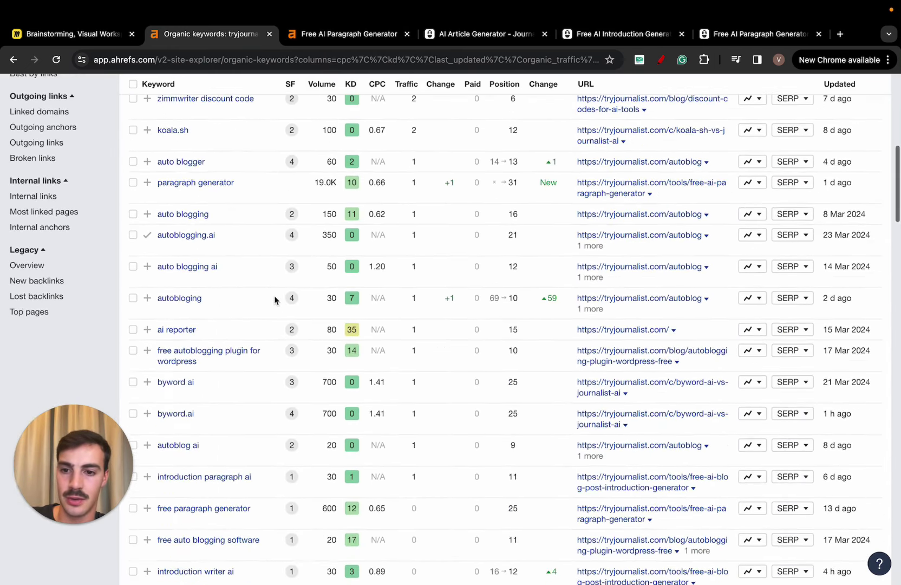
{"action": "key", "text": "ctrl+f"}
{"action": "type", "text": "intro"}
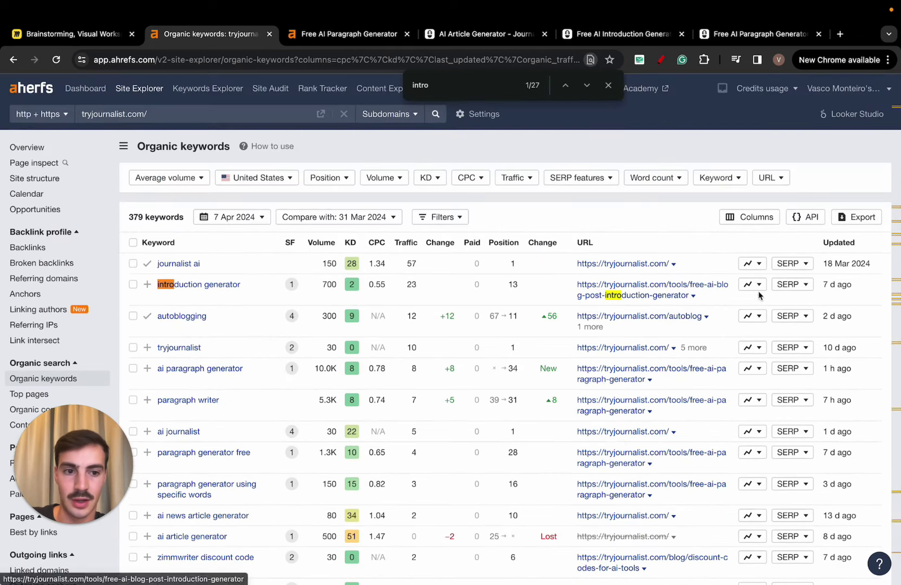
{"action": "left_click", "coordinate": [789, 284]}
- Highlight the Thesis Generator's 56,399 traffic and the top five results, then close the find bar
{"action": "scroll", "coordinate": [360, 298], "scroll_direction": "down", "scroll_amount": 3}
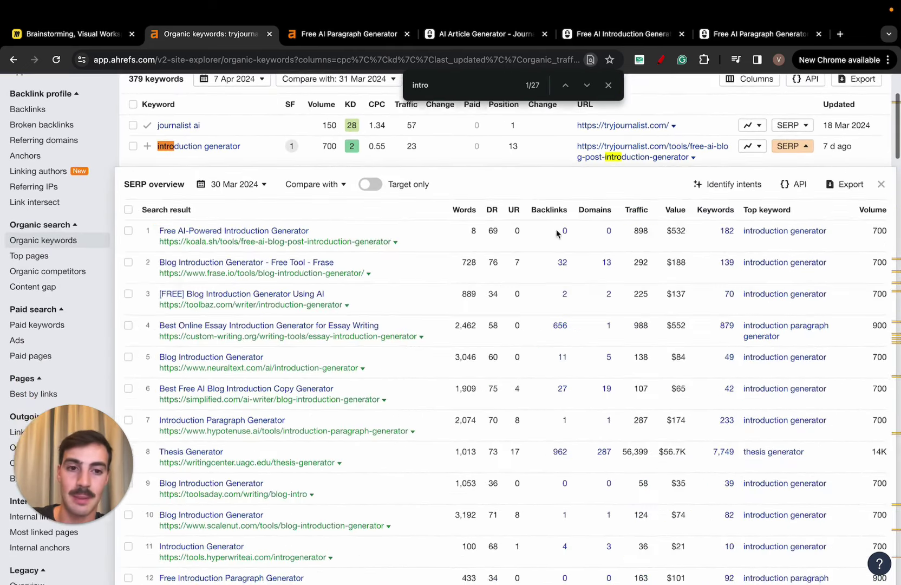
{"action": "scroll", "coordinate": [596, 230], "scroll_direction": "down", "scroll_amount": 1}
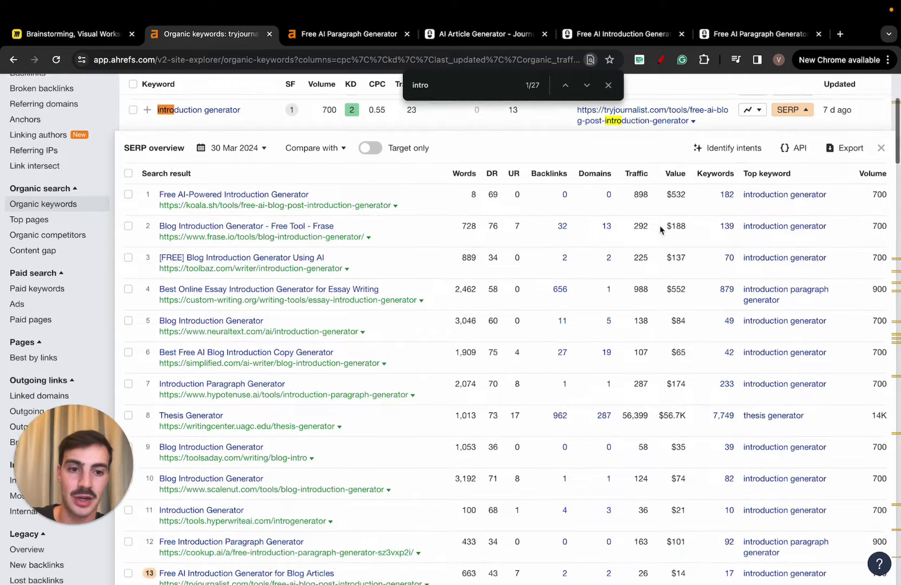
{"action": "double_click", "coordinate": [640, 414]}
{"action": "scroll", "coordinate": [643, 325], "scroll_direction": "down", "scroll_amount": 1}
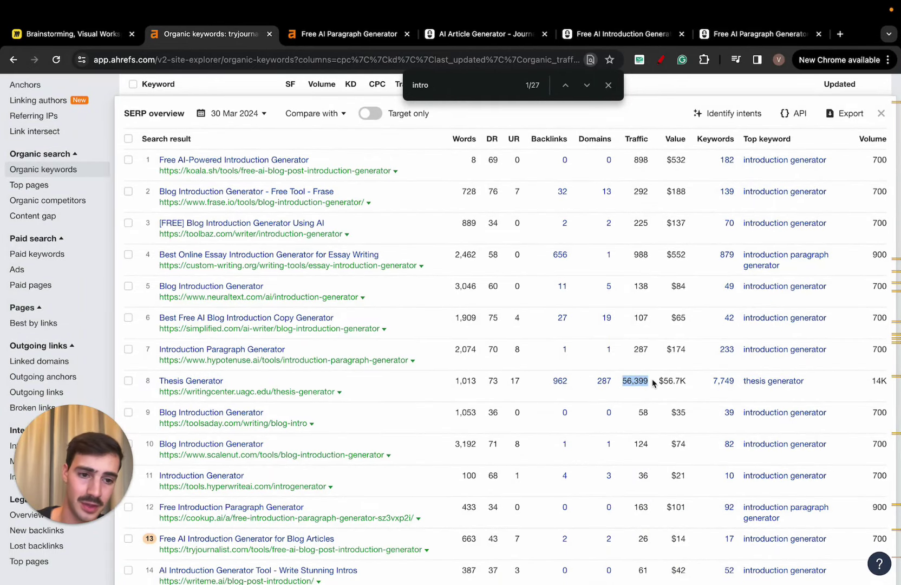
{"action": "scroll", "coordinate": [704, 325], "scroll_direction": "up", "scroll_amount": 1}
{"action": "scroll", "coordinate": [659, 259], "scroll_direction": "up", "scroll_amount": 1}
{"action": "left_click_drag", "start_coordinate": [633, 219], "coordinate": [646, 355]}
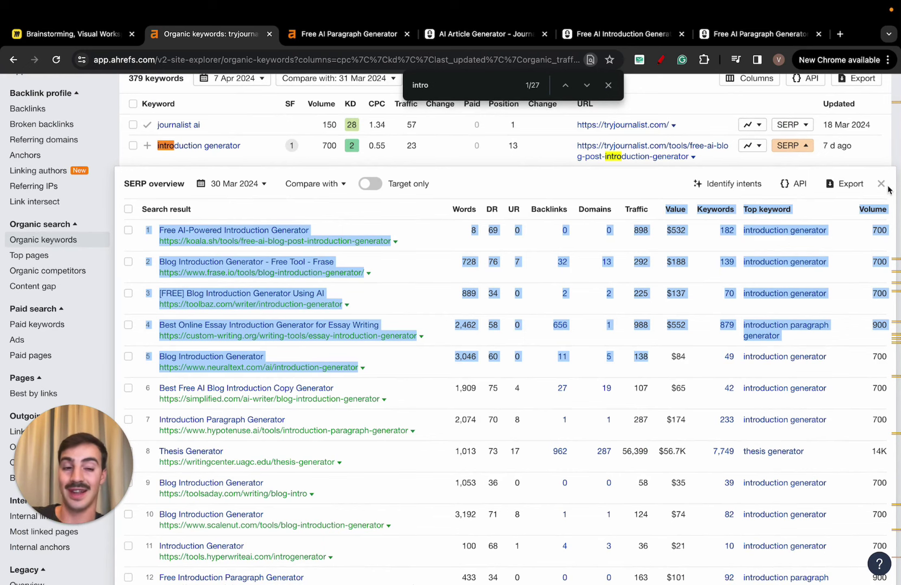
{"action": "key", "text": "Escape"}
- On the Brainstorming board, draw crossing red matrix axes labelled BI, with a label at the right end
{"action": "left_click", "coordinate": [93, 37]}
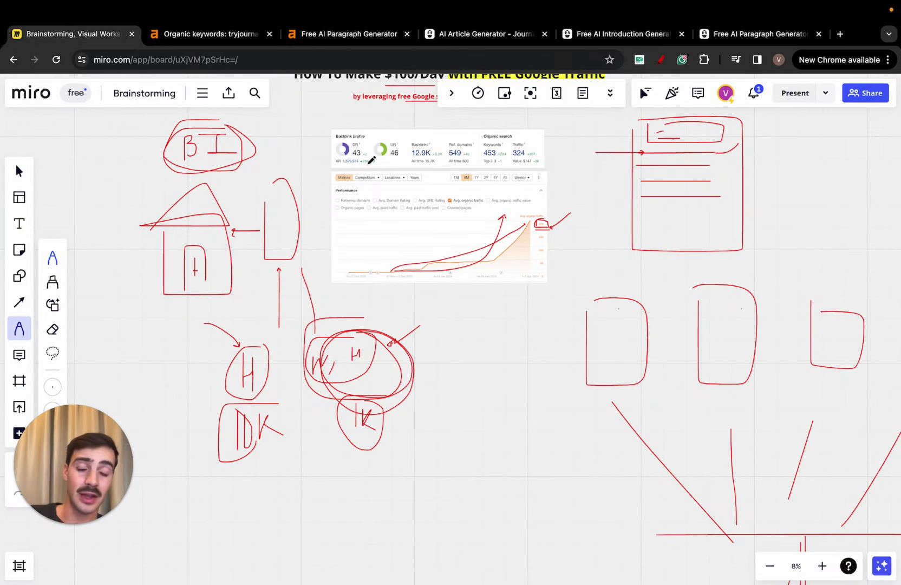
{"action": "scroll", "coordinate": [486, 278], "scroll_direction": "down", "scroll_amount": 5}
{"action": "left_click_drag", "start_coordinate": [475, 288], "coordinate": [476, 495]}
{"action": "left_click_drag", "start_coordinate": [388, 396], "coordinate": [685, 395]}
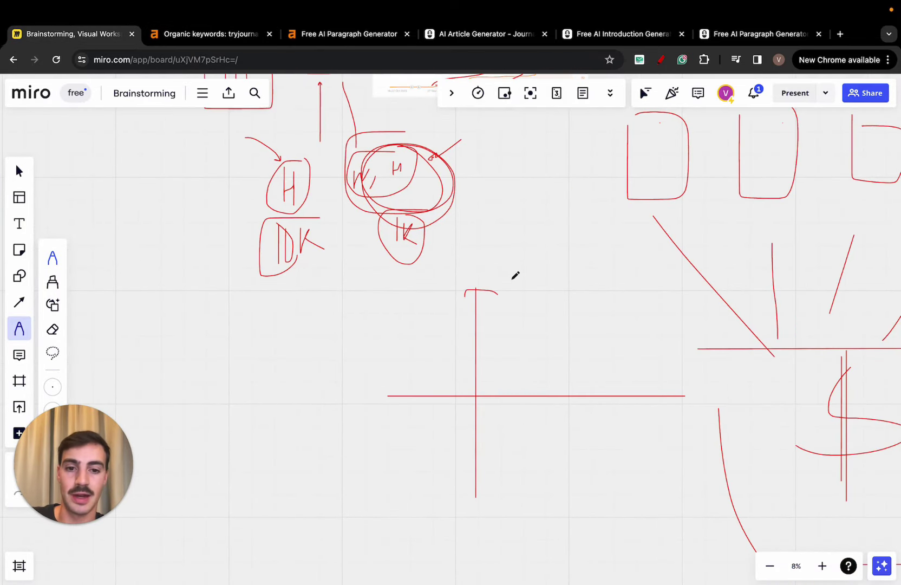
{"action": "left_click_drag", "start_coordinate": [542, 266], "coordinate": [514, 280]}
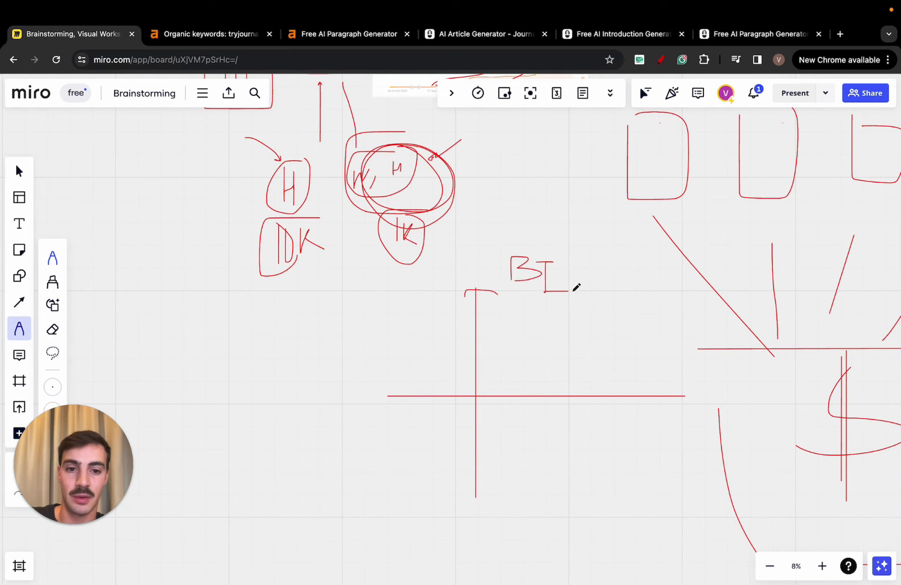
{"action": "scroll", "coordinate": [689, 402], "scroll_direction": "up", "scroll_amount": 3}
{"action": "scroll", "coordinate": [668, 402], "scroll_direction": "up", "scroll_amount": 1}
{"action": "left_click_drag", "start_coordinate": [682, 406], "coordinate": [682, 454]}
{"action": "left_click_drag", "start_coordinate": [732, 405], "coordinate": [667, 465]}
{"action": "left_click_drag", "start_coordinate": [736, 400], "coordinate": [737, 426]}
- Cross out both lower quadrants, add a circled check and smile above, and loop them together
{"action": "left_click_drag", "start_coordinate": [272, 398], "coordinate": [376, 478]}
{"action": "left_click_drag", "start_coordinate": [367, 416], "coordinate": [323, 466]}
{"action": "left_click_drag", "start_coordinate": [464, 424], "coordinate": [558, 482]}
{"action": "left_click_drag", "start_coordinate": [539, 432], "coordinate": [498, 491]}
{"action": "left_click_drag", "start_coordinate": [309, 320], "coordinate": [347, 291]}
{"action": "left_click_drag", "start_coordinate": [437, 317], "coordinate": [535, 292]}
{"action": "left_click_drag", "start_coordinate": [291, 265], "coordinate": [332, 242]}
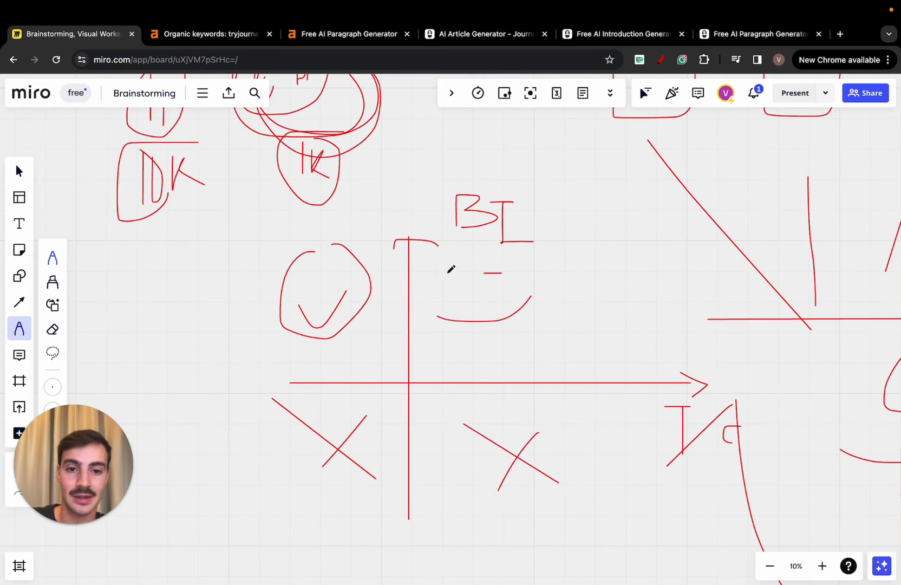
{"action": "left_click_drag", "start_coordinate": [448, 271], "coordinate": [542, 266]}
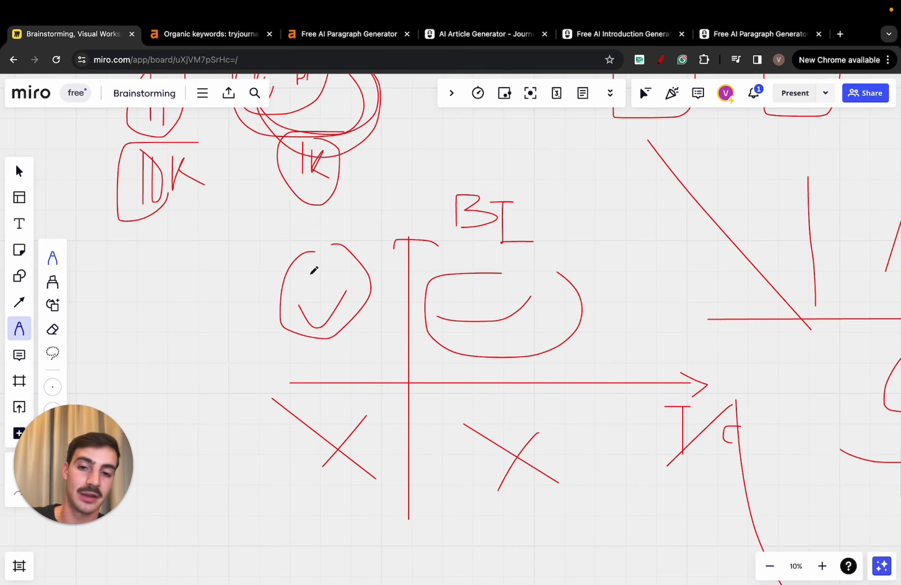
{"action": "mouse_move", "coordinate": [381, 223]}
{"action": "left_mouse_down"}
{"action": "mouse_move", "coordinate": [315, 361]}
{"action": "mouse_move", "coordinate": [469, 222]}
{"action": "mouse_move", "coordinate": [337, 234]}
{"action": "left_mouse_up"}
- Add short red lines beside the H circles and retrace the first tall rectangle's left side
{"action": "scroll", "coordinate": [338, 234], "scroll_direction": "down", "scroll_amount": 3}
{"action": "scroll", "coordinate": [338, 234], "scroll_direction": "down", "scroll_amount": 2}
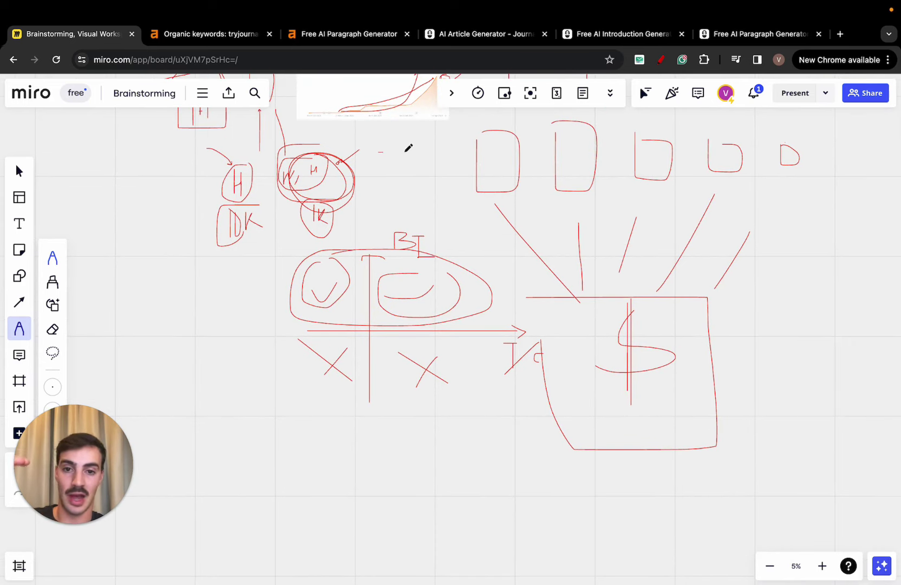
{"action": "left_click_drag", "start_coordinate": [379, 153], "coordinate": [424, 152]}
{"action": "left_click_drag", "start_coordinate": [382, 162], "coordinate": [396, 161]}
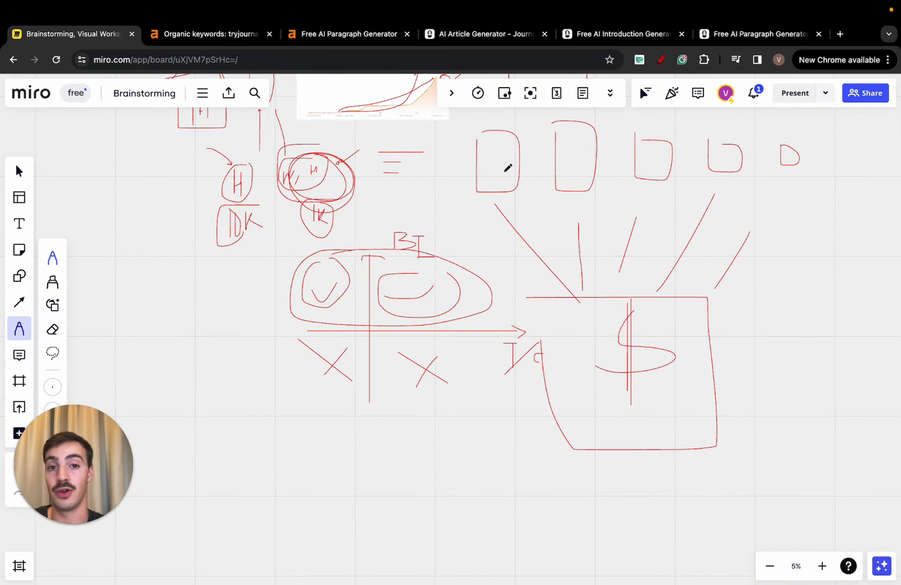
{"action": "left_click_drag", "start_coordinate": [478, 130], "coordinate": [489, 190]}
{"action": "scroll", "coordinate": [511, 188], "scroll_direction": "up", "scroll_amount": 5}
{"action": "scroll", "coordinate": [511, 188], "scroll_direction": "up", "scroll_amount": 1}
{"action": "scroll", "coordinate": [511, 187], "scroll_direction": "left", "scroll_amount": 1}
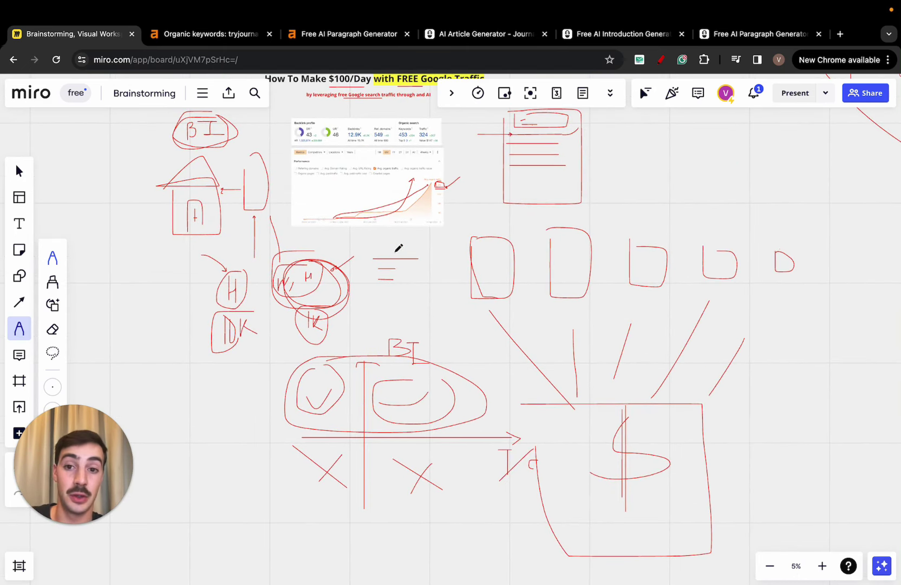
{"action": "scroll", "coordinate": [398, 248], "scroll_direction": "up", "scroll_amount": 5}
{"action": "scroll", "coordinate": [398, 248], "scroll_direction": "left", "scroll_amount": 3}
{"action": "scroll", "coordinate": [398, 248], "scroll_direction": "up", "scroll_amount": 3}
- After glancing at Journalist AI, trace a red curve along the traffic chart to the arrow tip
{"action": "scroll", "coordinate": [406, 229], "scroll_direction": "up", "scroll_amount": 5}
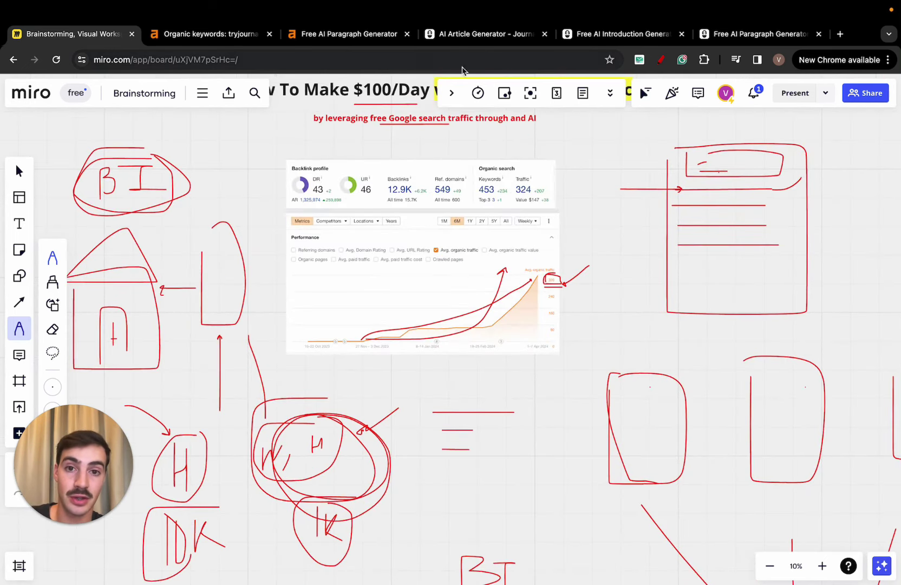
{"action": "left_click", "coordinate": [486, 44]}
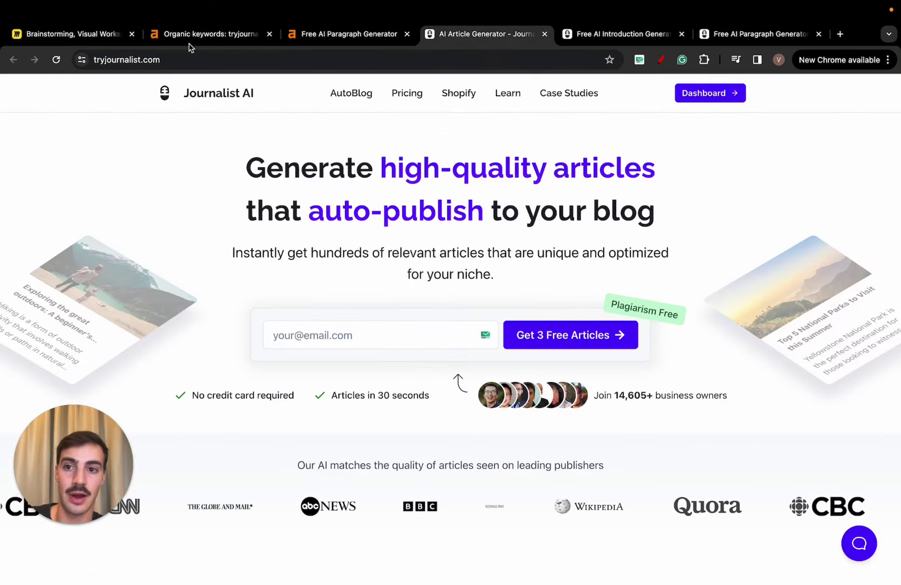
{"action": "left_click", "coordinate": [189, 38]}
{"action": "left_click", "coordinate": [73, 34]}
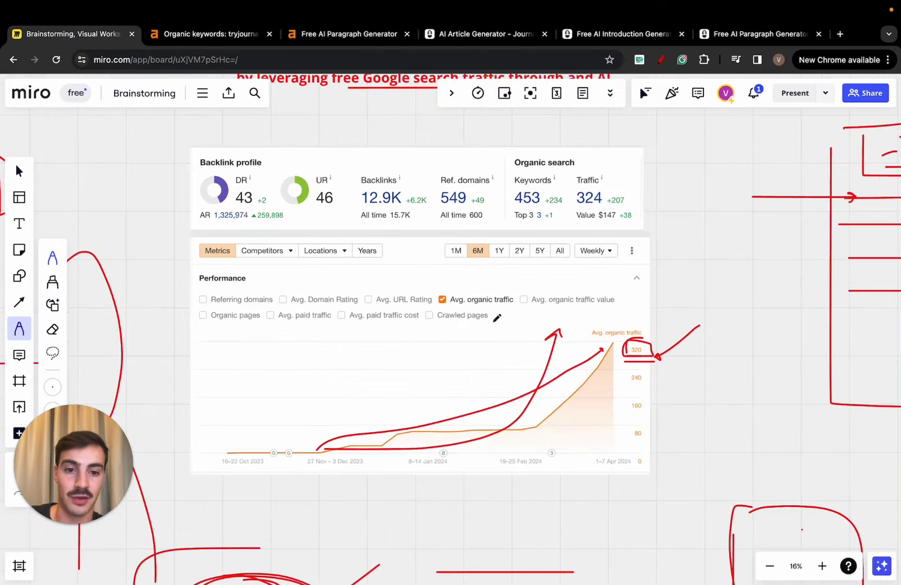
{"action": "scroll", "coordinate": [493, 320], "scroll_direction": "down", "scroll_amount": 3}
{"action": "left_click_drag", "start_coordinate": [390, 381], "coordinate": [555, 265]}
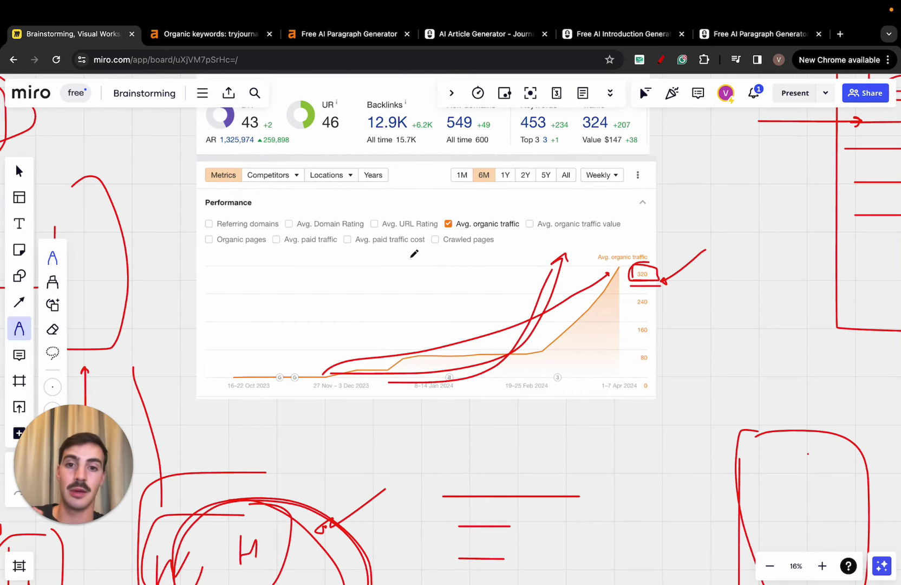
- Draw a red arrow leftward from the BI circle and a curved arrow up-left from the new box
{"action": "scroll", "coordinate": [414, 254], "scroll_direction": "down", "scroll_amount": 3}
{"action": "scroll", "coordinate": [414, 254], "scroll_direction": "left", "scroll_amount": 3}
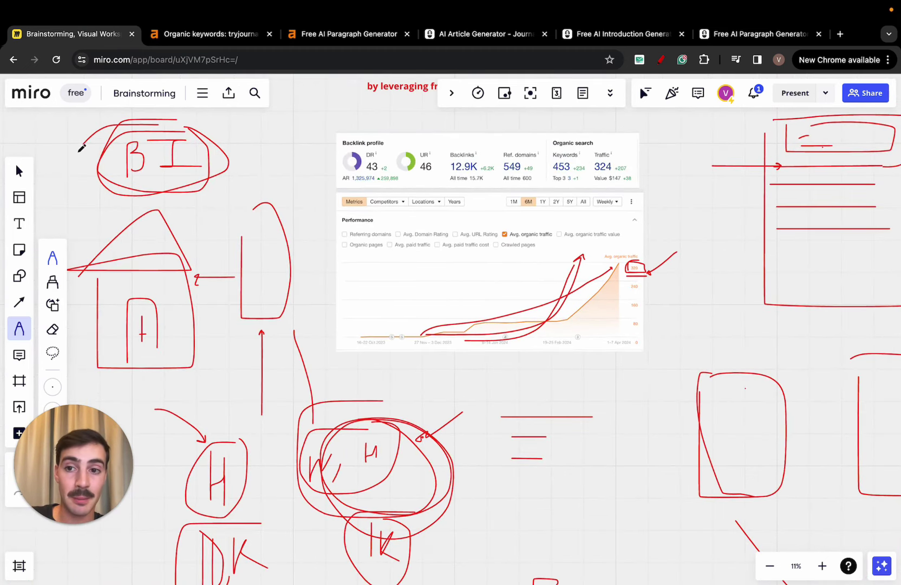
{"action": "scroll", "coordinate": [177, 125], "scroll_direction": "left", "scroll_amount": 5}
{"action": "mouse_move", "coordinate": [326, 187]}
{"action": "left_mouse_down"}
{"action": "mouse_move", "coordinate": [166, 185]}
{"action": "mouse_move", "coordinate": [158, 214]}
{"action": "left_mouse_up"}
{"action": "scroll", "coordinate": [197, 205], "scroll_direction": "left", "scroll_amount": 5}
{"action": "scroll", "coordinate": [362, 202], "scroll_direction": "left", "scroll_amount": 3}
{"action": "left_click_drag", "start_coordinate": [382, 209], "coordinate": [297, 158]}
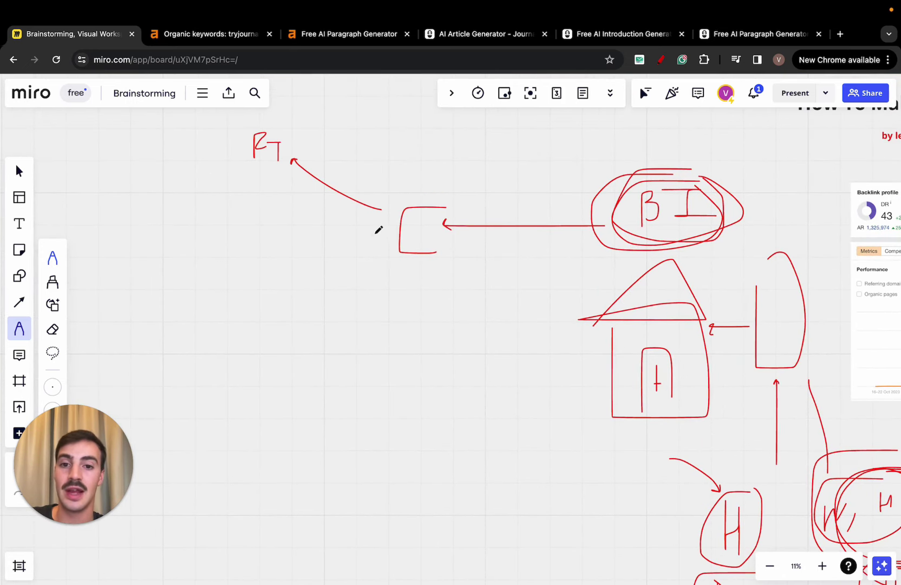
- Draw a line left to a new bracket sketch, plus a triangle and curve to a lower box
{"action": "left_click_drag", "start_coordinate": [377, 234], "coordinate": [262, 234]}
{"action": "mouse_move", "coordinate": [232, 204]}
{"action": "left_mouse_down"}
{"action": "mouse_move", "coordinate": [226, 254]}
{"action": "mouse_move", "coordinate": [239, 249]}
{"action": "mouse_move", "coordinate": [235, 288]}
{"action": "left_mouse_up"}
{"action": "left_click_drag", "start_coordinate": [254, 247], "coordinate": [253, 267]}
{"action": "mouse_move", "coordinate": [254, 227]}
{"action": "left_mouse_down"}
{"action": "mouse_move", "coordinate": [271, 258]}
{"action": "mouse_move", "coordinate": [287, 259]}
{"action": "left_mouse_up"}
{"action": "mouse_move", "coordinate": [393, 261]}
{"action": "left_mouse_down"}
{"action": "mouse_move", "coordinate": [275, 331]}
{"action": "mouse_move", "coordinate": [267, 357]}
{"action": "left_mouse_up"}
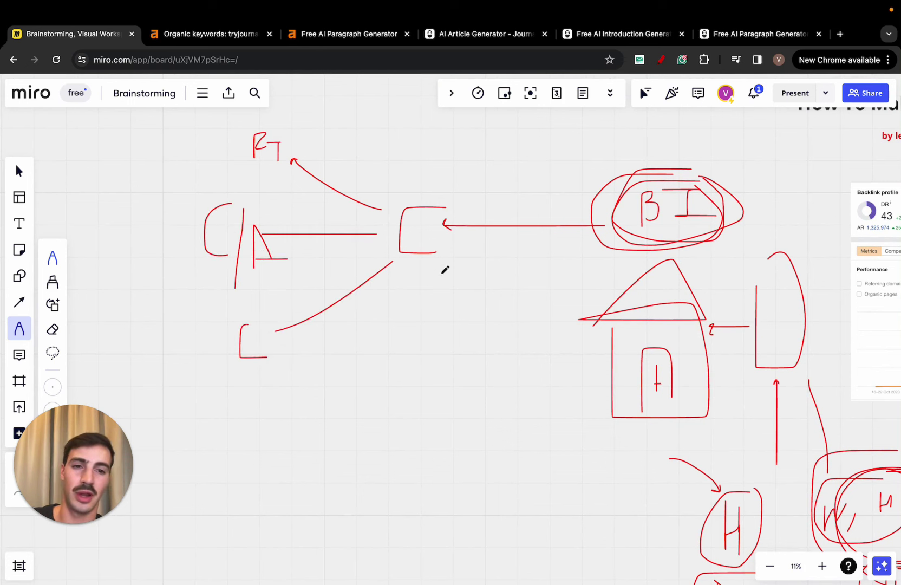
{"action": "scroll", "coordinate": [446, 269], "scroll_direction": "down", "scroll_amount": 5}
{"action": "scroll", "coordinate": [445, 269], "scroll_direction": "right", "scroll_amount": 5}
{"action": "scroll", "coordinate": [445, 270], "scroll_direction": "down", "scroll_amount": 3}
{"action": "scroll", "coordinate": [445, 270], "scroll_direction": "up", "scroll_amount": 2}
{"action": "scroll", "coordinate": [445, 269], "scroll_direction": "right", "scroll_amount": 2}
{"action": "scroll", "coordinate": [445, 270], "scroll_direction": "down", "scroll_amount": 1}
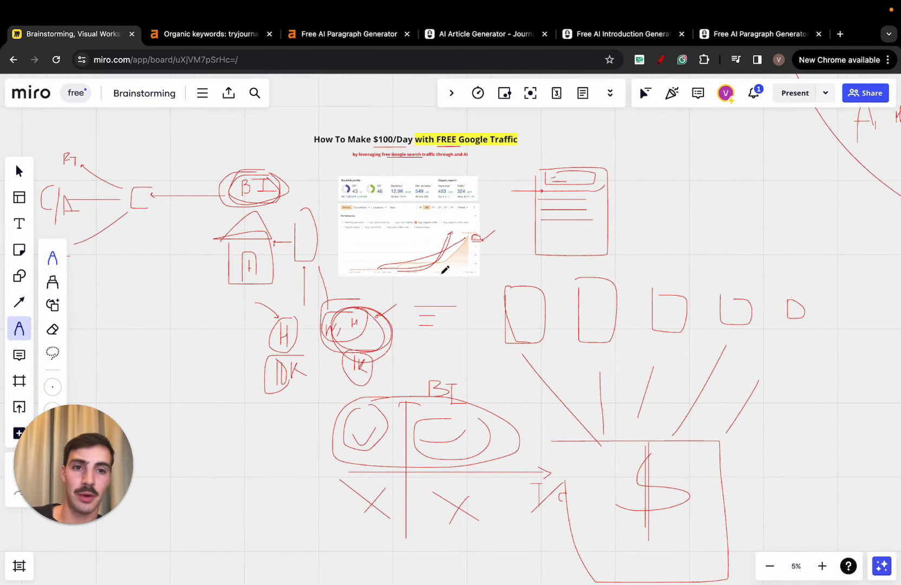